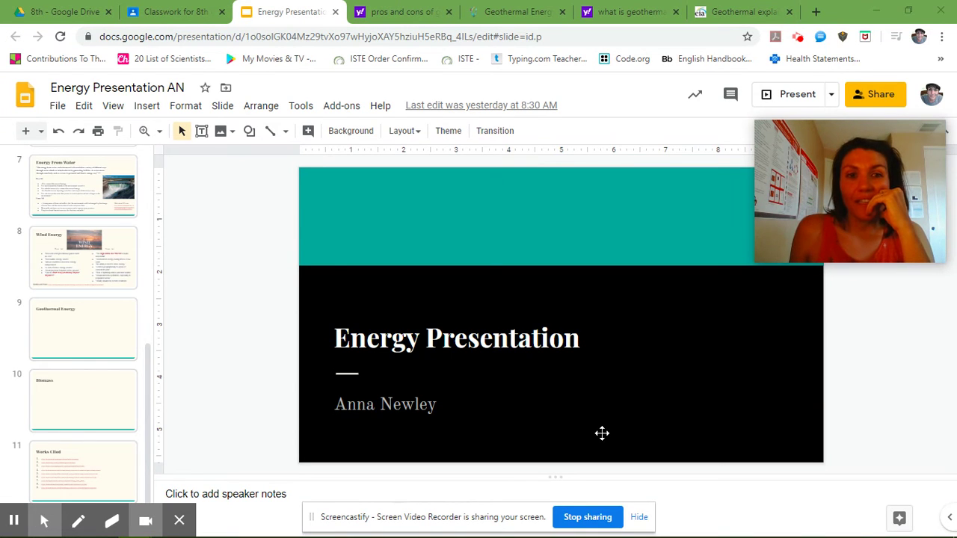
- Go to slide 9, 'Geothermal Energy', and bring up its layout choices
click(103, 340)
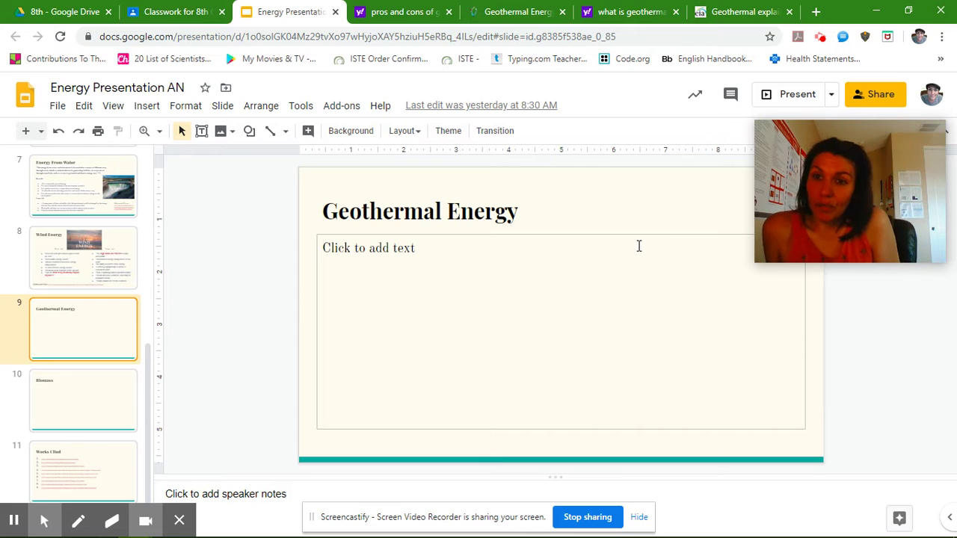
click(402, 133)
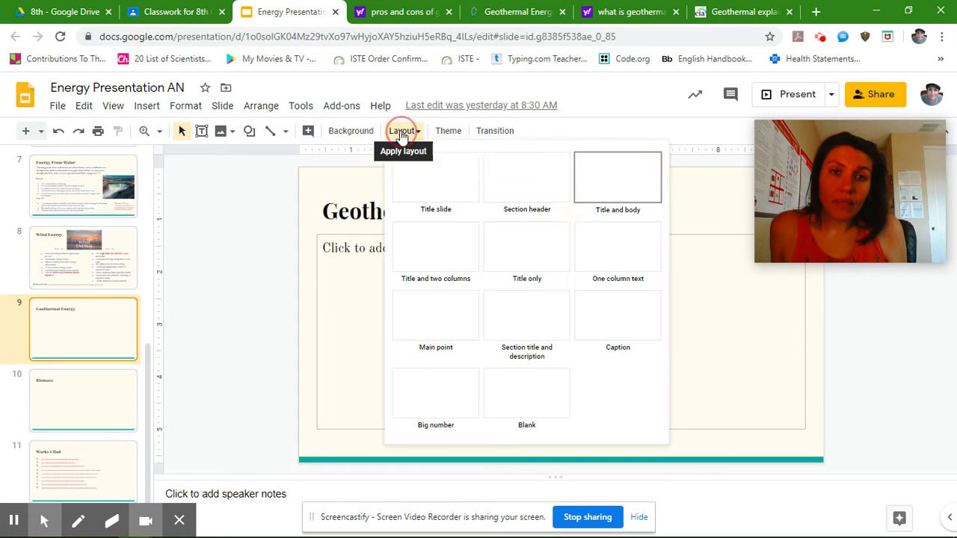
- Apply the Title and two columns layout and draw a text box right of the title
click(424, 256)
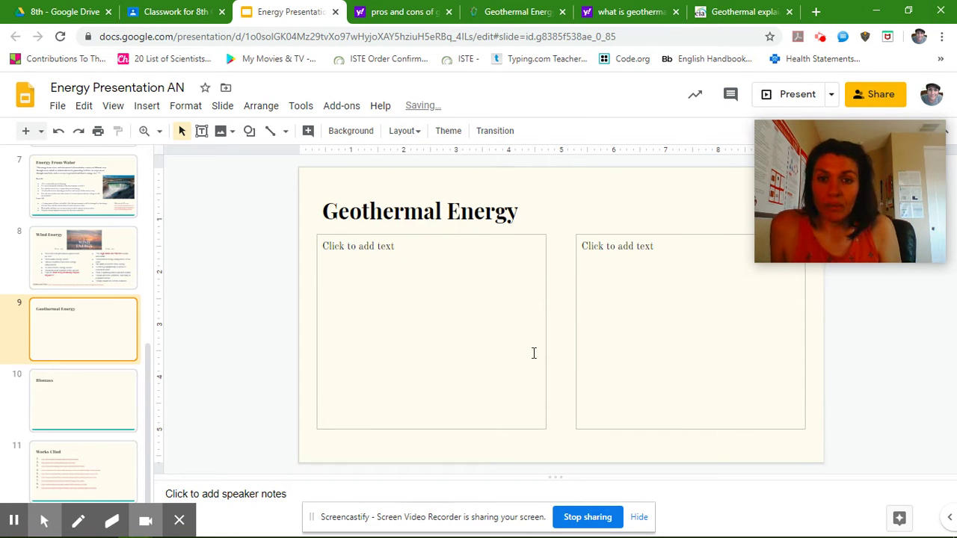
click(202, 133)
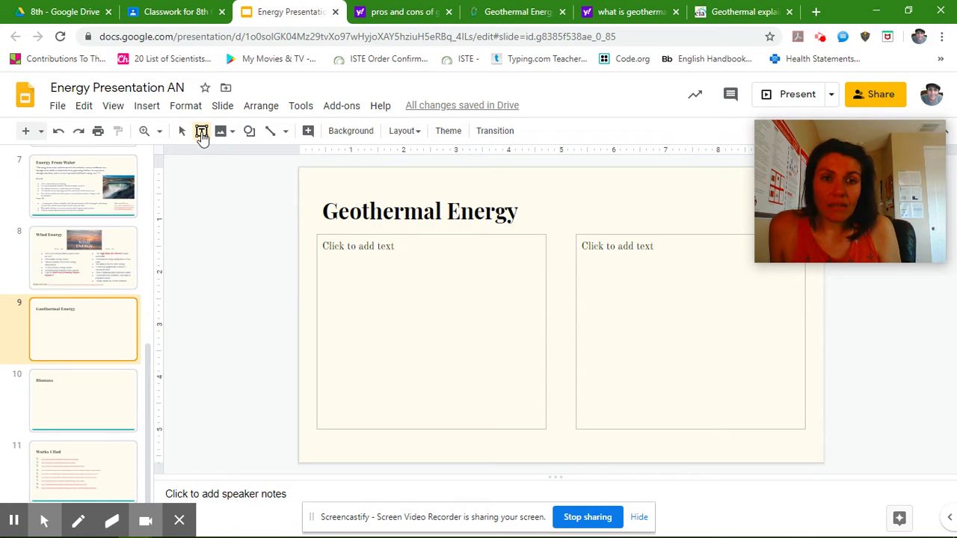
drag(558, 185, 759, 228)
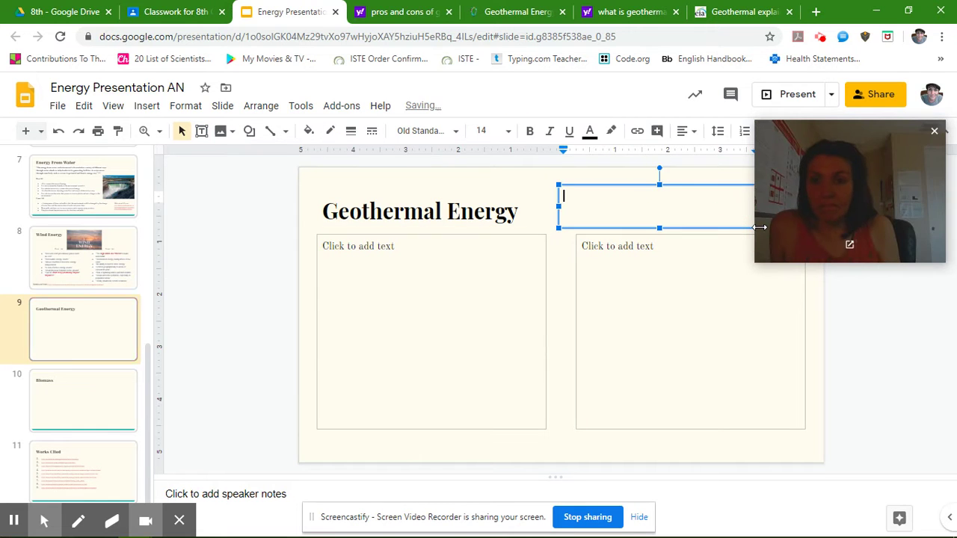
- Shorten the left and right column boxes, then place the cursor in the box beside the title
click(419, 397)
drag(430, 432, 440, 335)
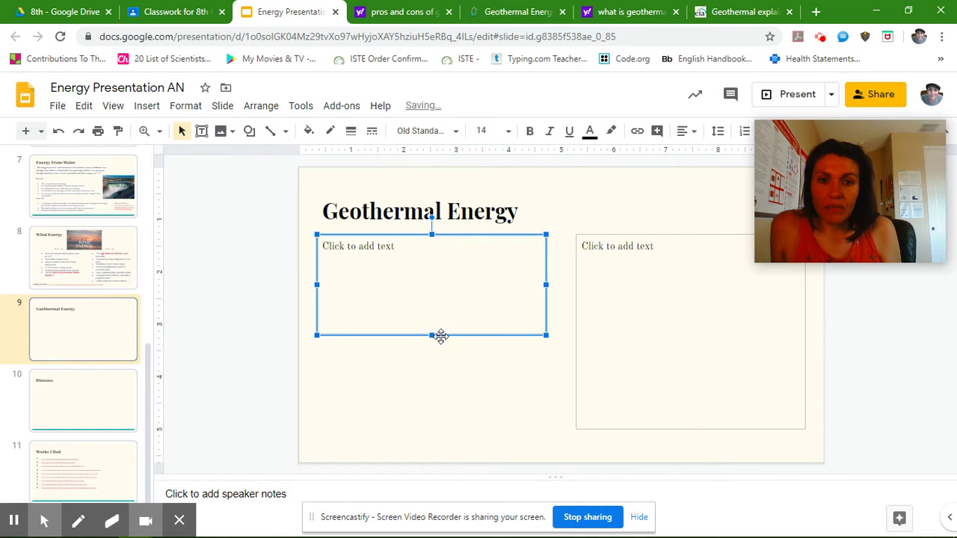
click(693, 404)
drag(689, 428, 701, 326)
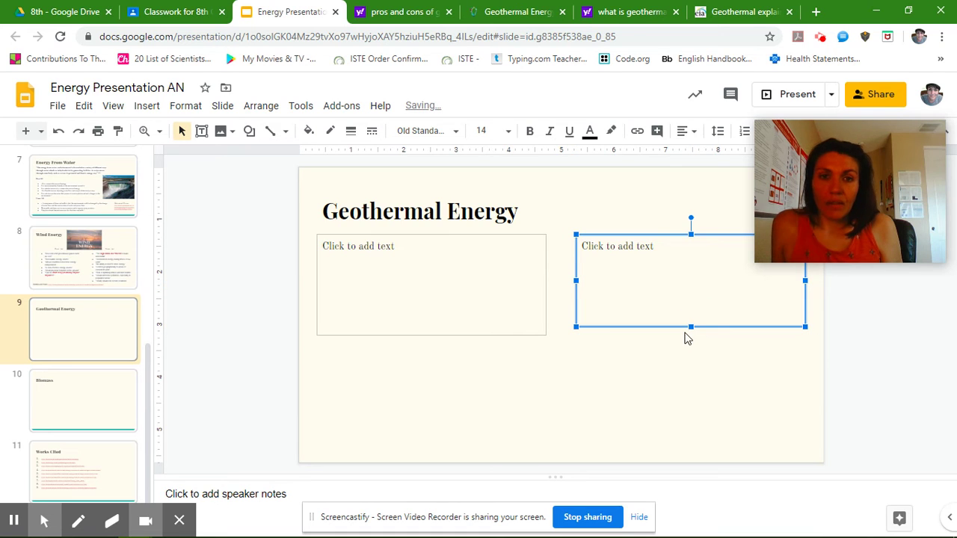
click(579, 201)
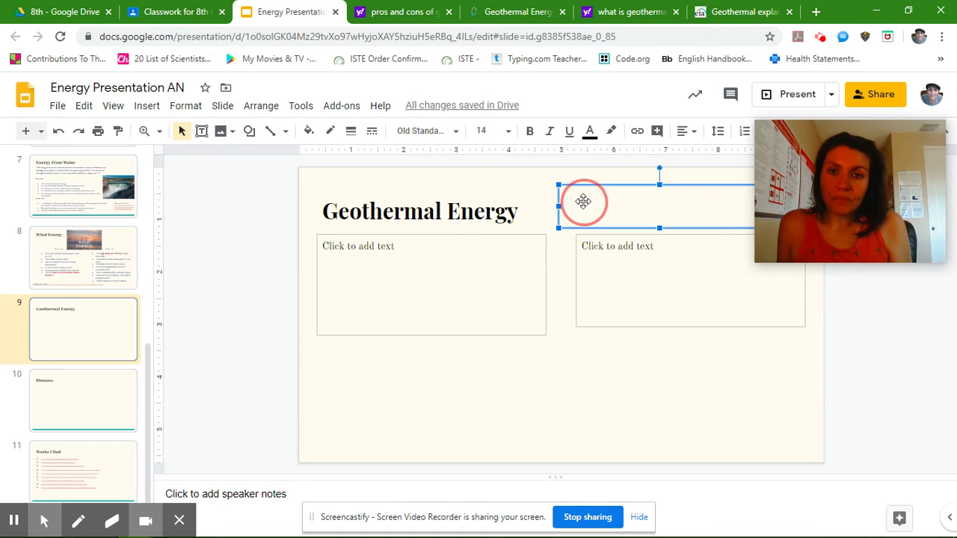
click(580, 201)
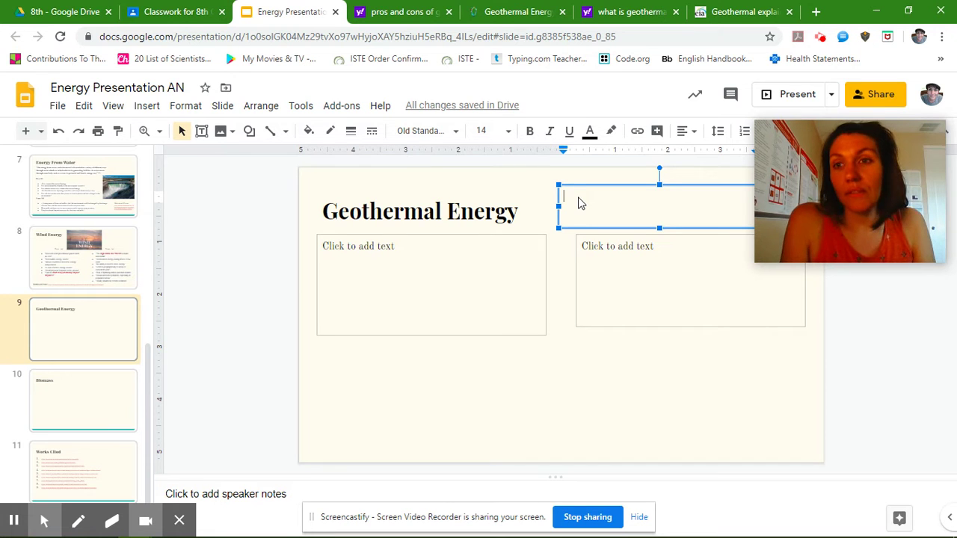
- Type 'Geothermal energy is...()' in the text box beside the title
text(Geothermal energy i)
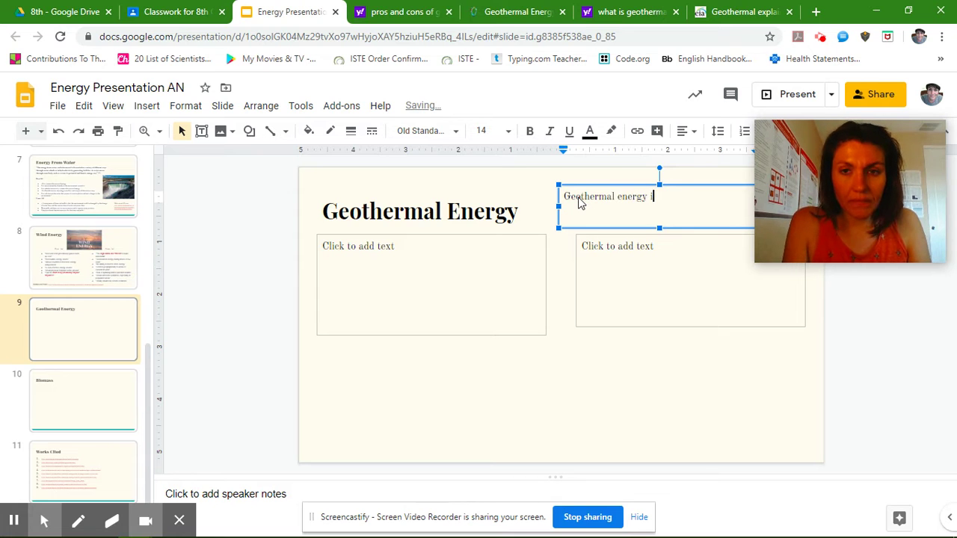
text(s...()
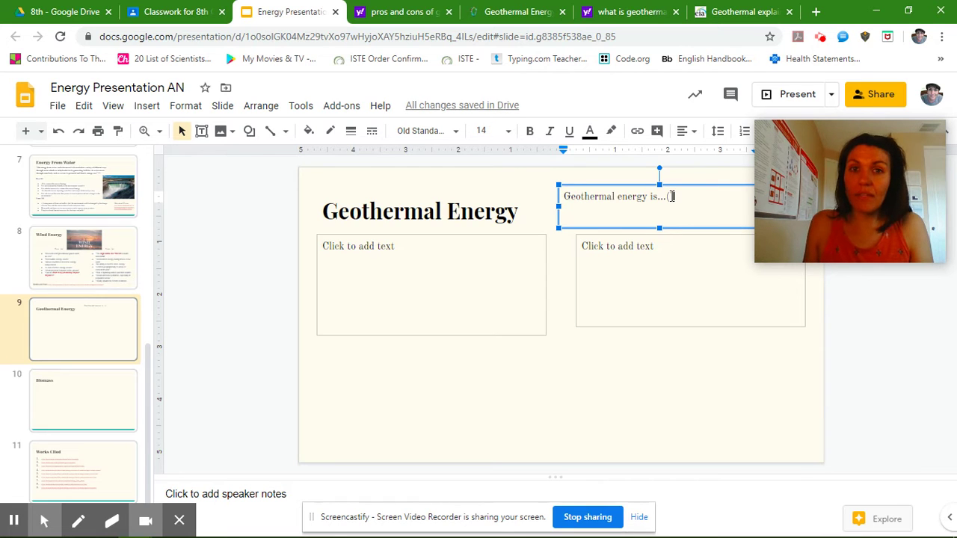
click(619, 13)
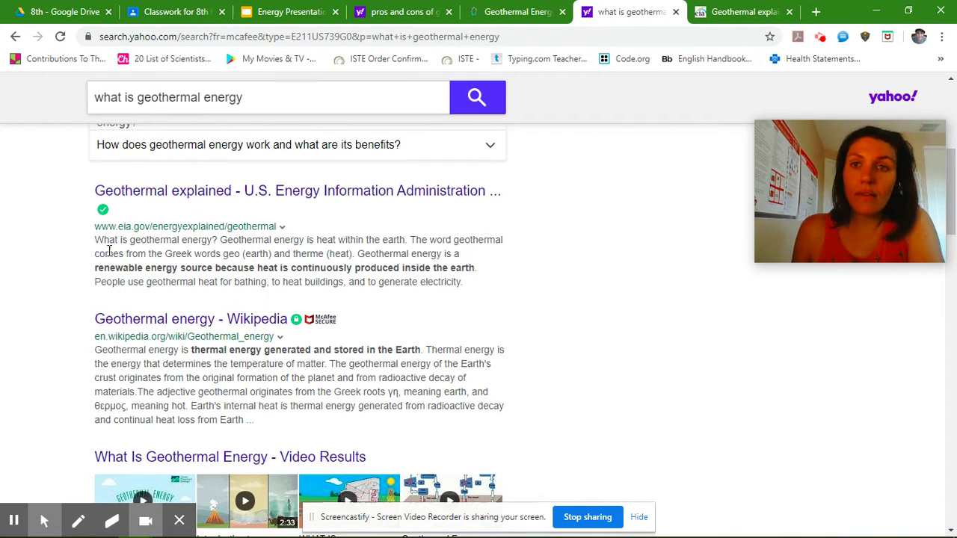
- Copy the EIA 'Geothermal explained' passage calling geothermal a renewable energy source
click(745, 13)
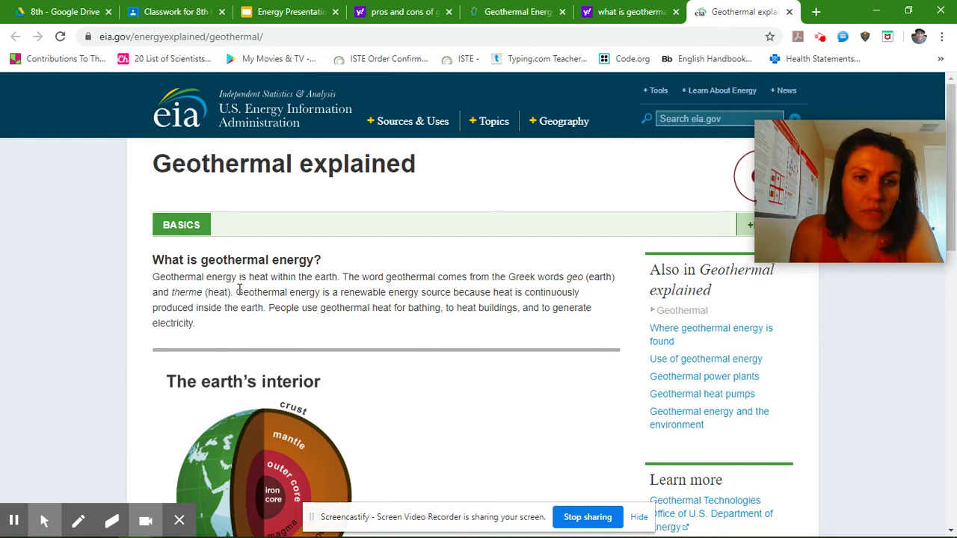
drag(237, 292, 458, 328)
key(ctrl+c)
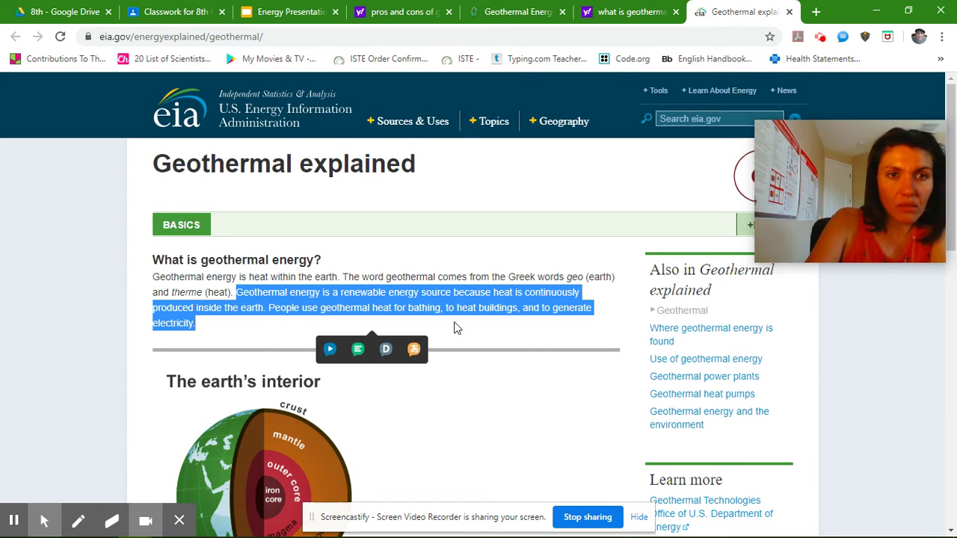
click(271, 12)
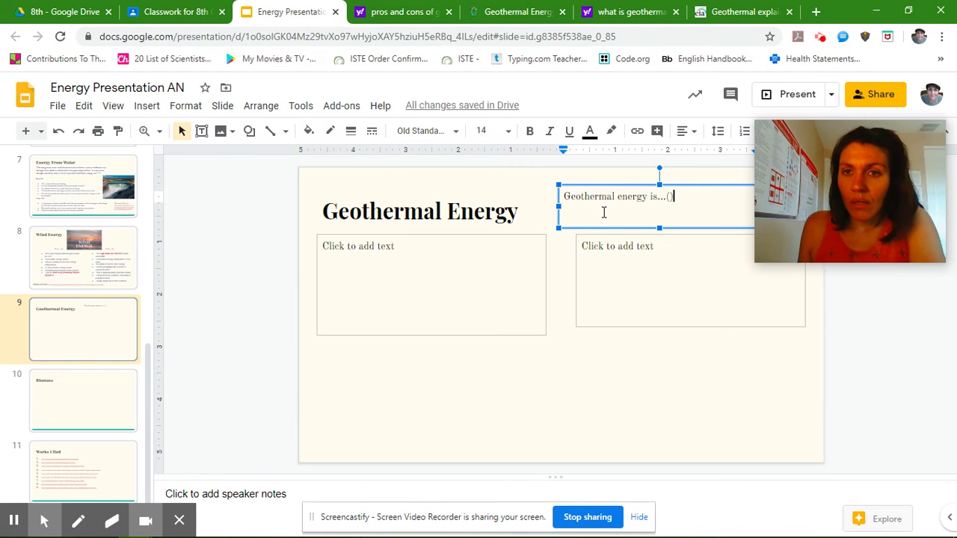
- Paste the EIA passage in quotes on a new line, remove the repeated 'Geothermal energy is', and widen the box
key(Return)
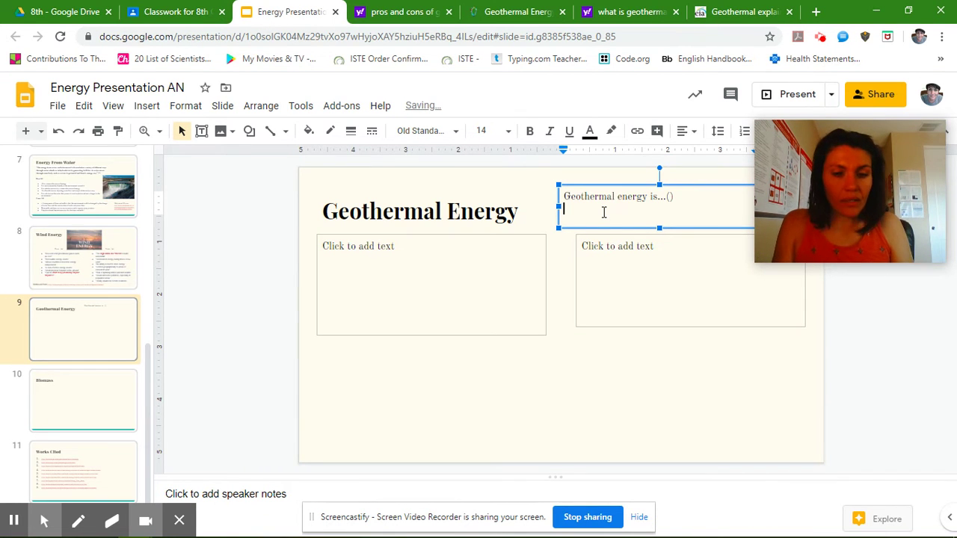
text(")
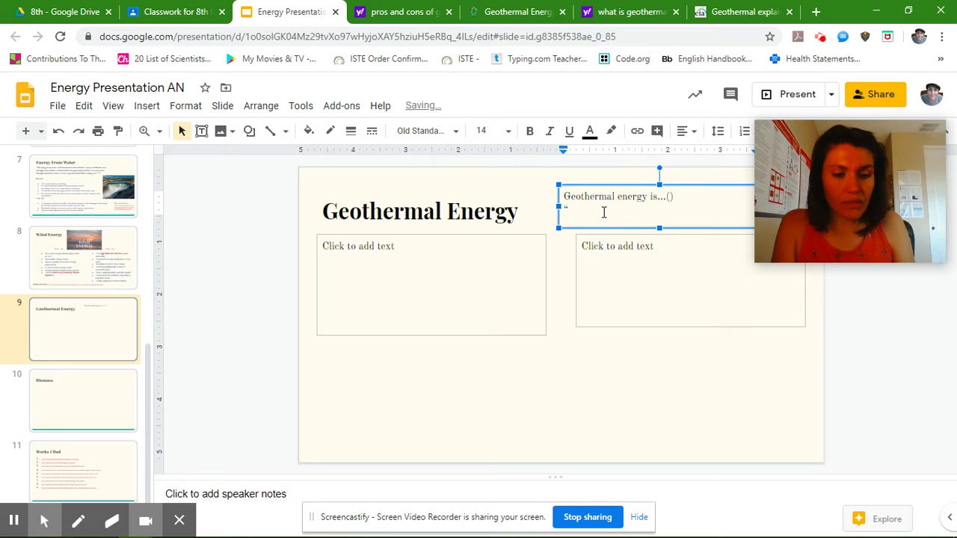
key(ctrl+v)
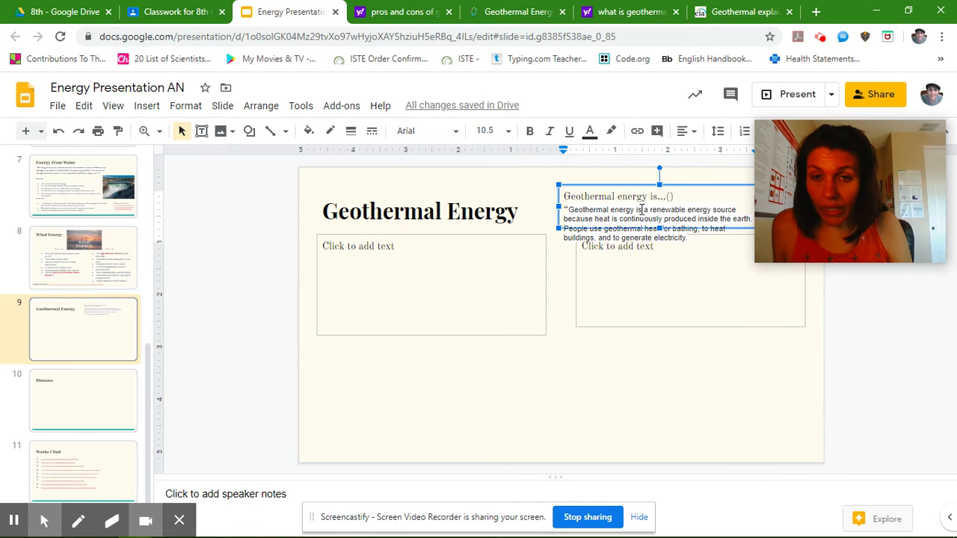
drag(642, 209, 571, 210)
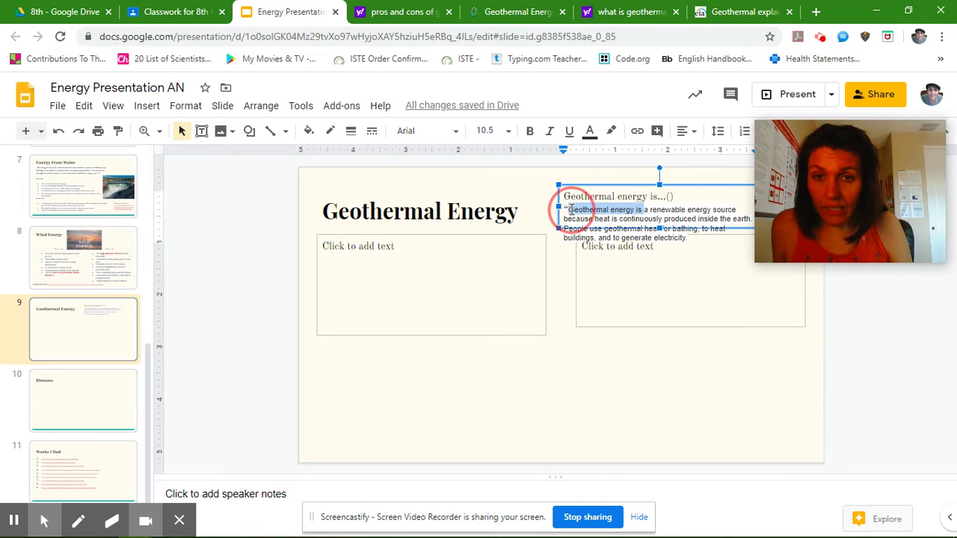
key(BackSpace)
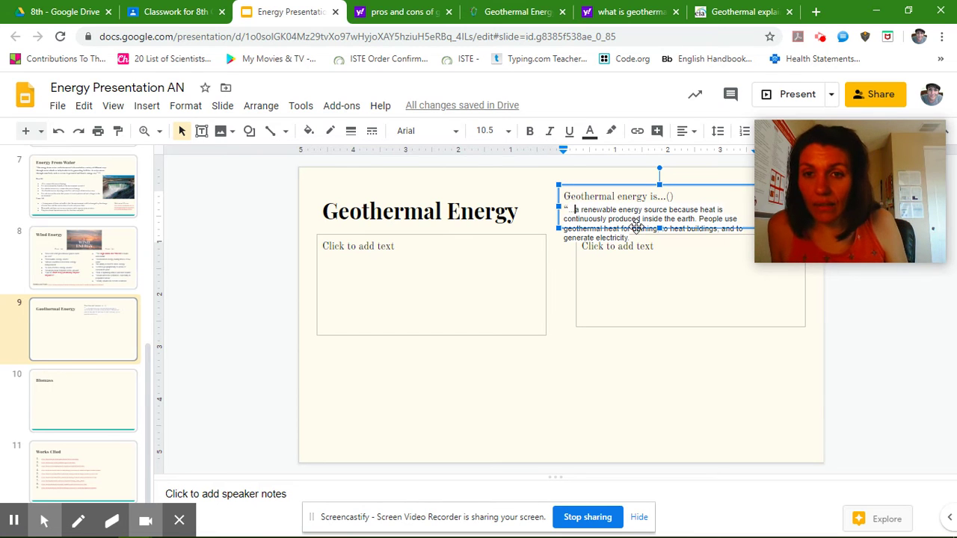
drag(865, 192, 891, 375)
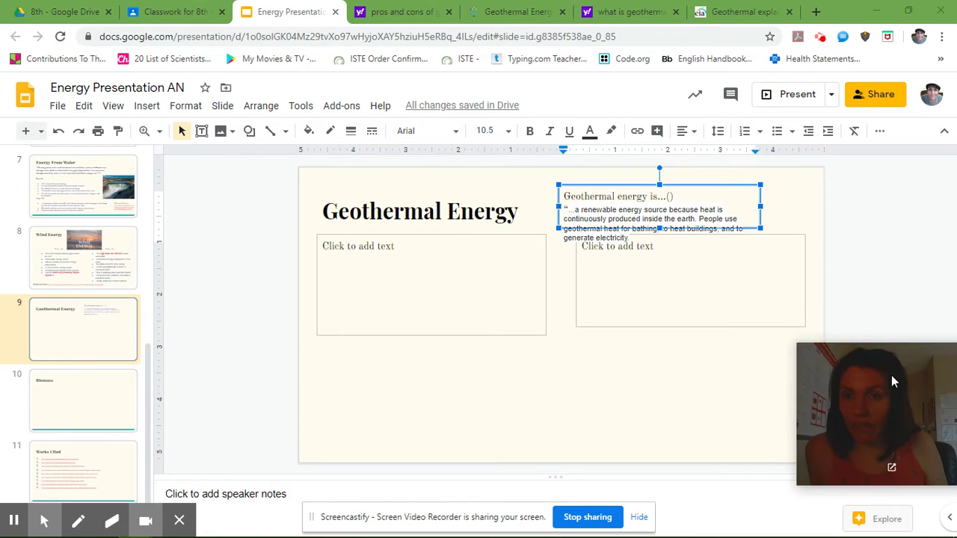
drag(760, 207, 810, 207)
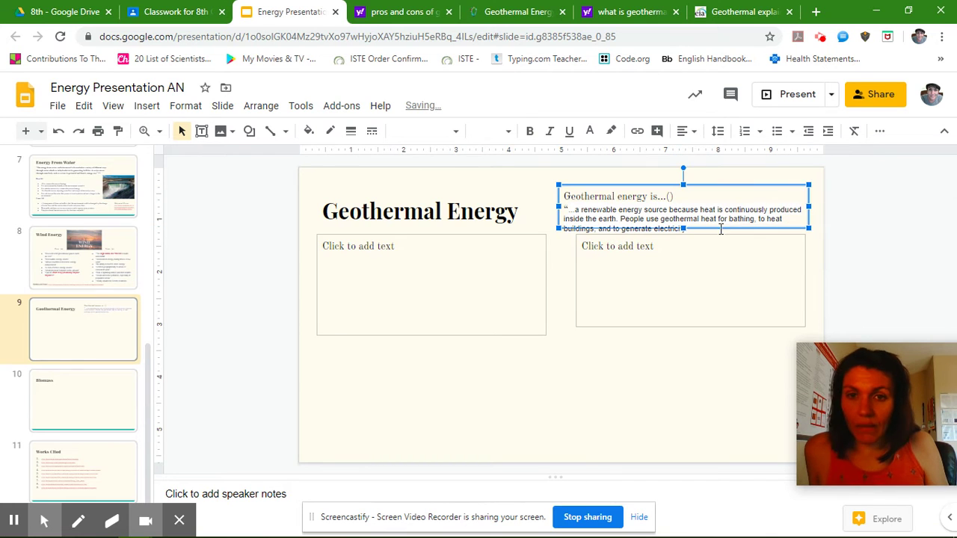
- Nudge both column boxes down and begin the left column with the heading 'Pros...()'
click(422, 300)
click(399, 336)
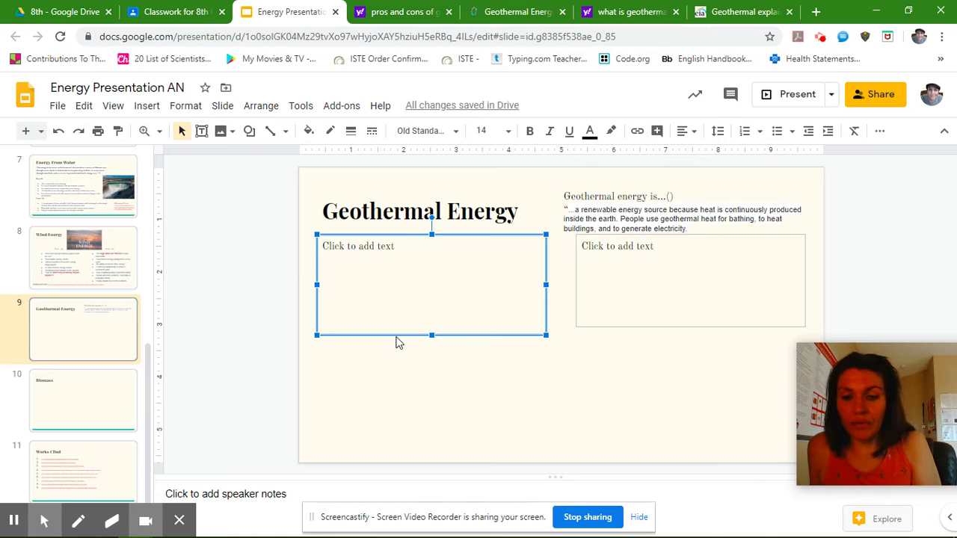
key(Down)
key(Down)
key(Down)
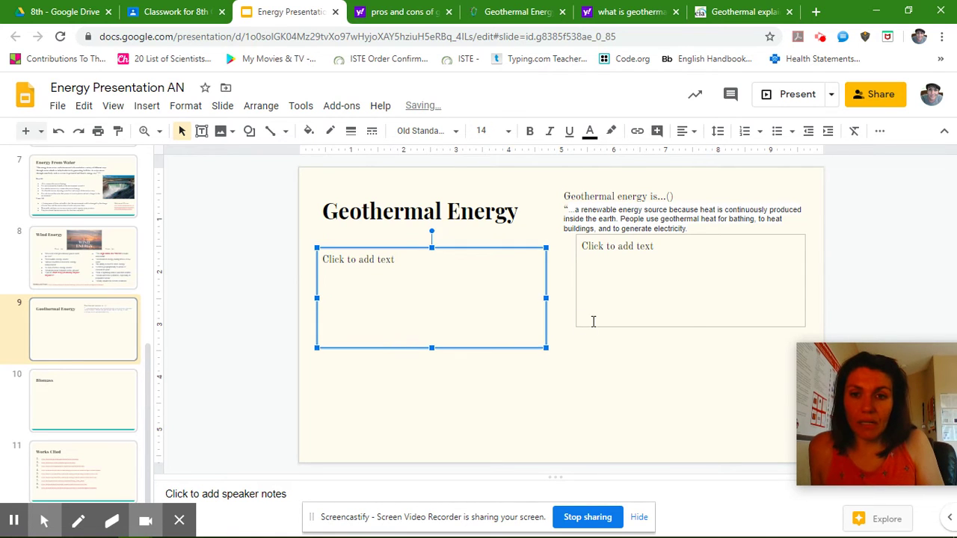
click(599, 326)
drag(602, 329, 604, 342)
click(336, 259)
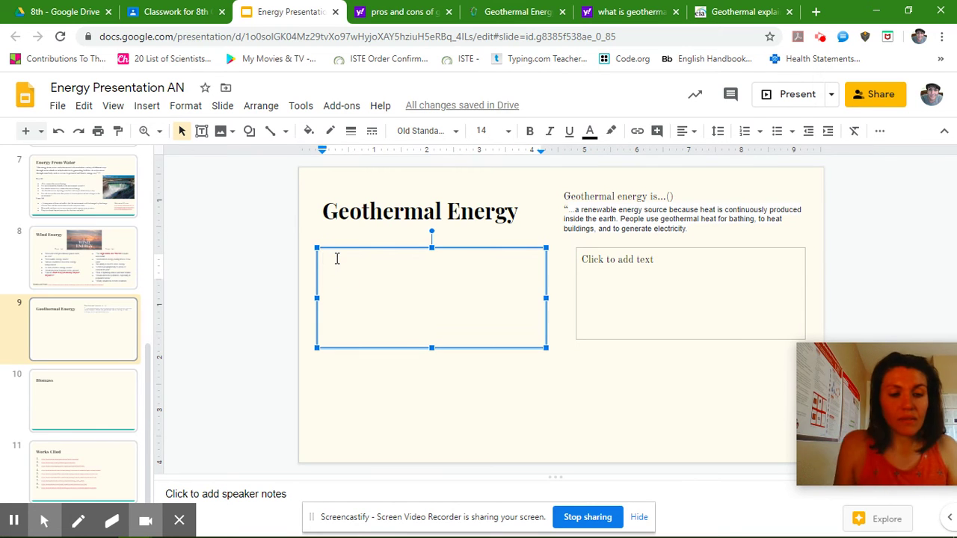
text(Pros...()
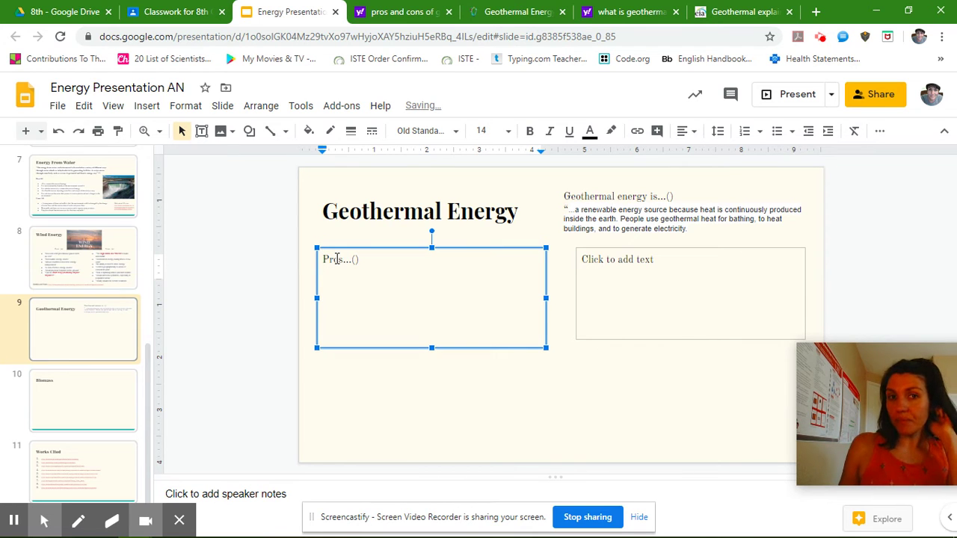
- Add the eia.gov geothermal page URL as source 10 on the Works Cited slide
click(714, 10)
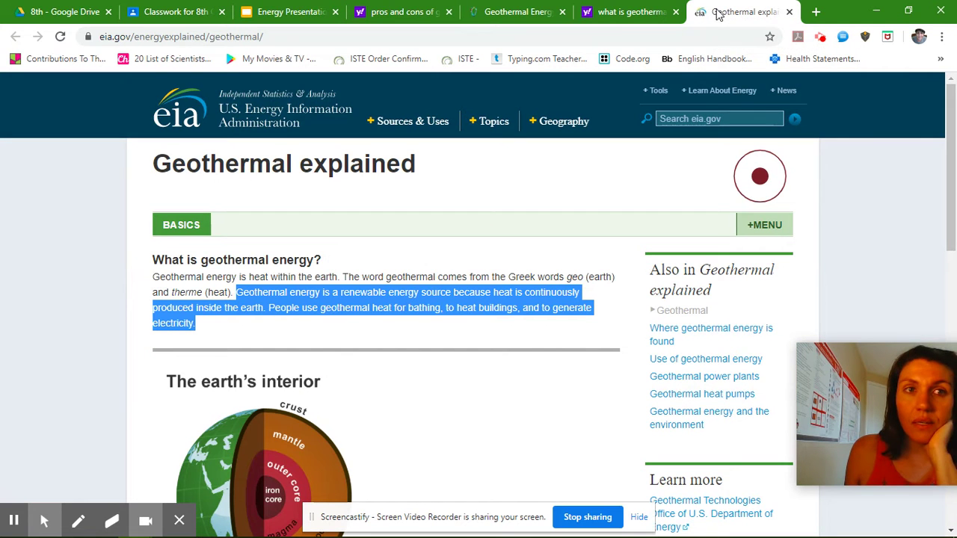
click(142, 38)
key(ctrl+c)
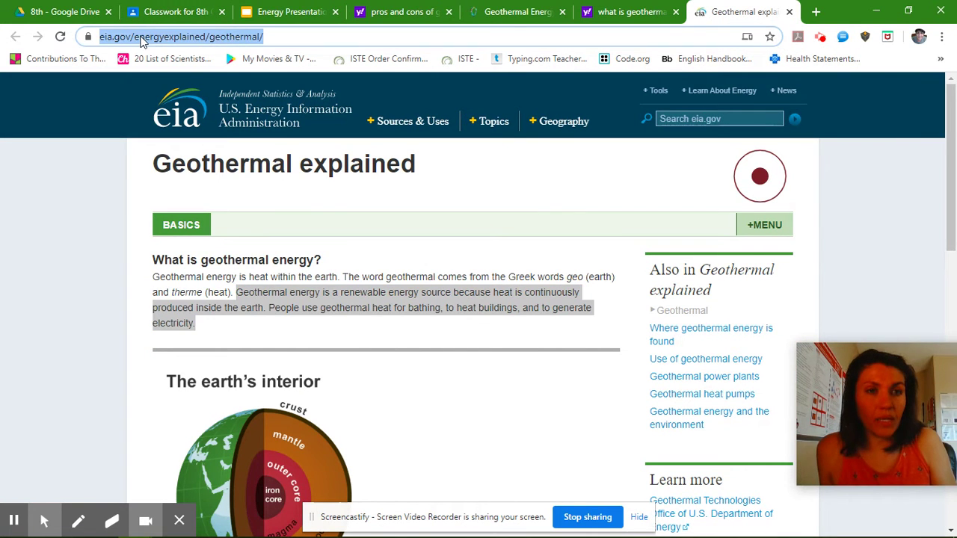
click(294, 11)
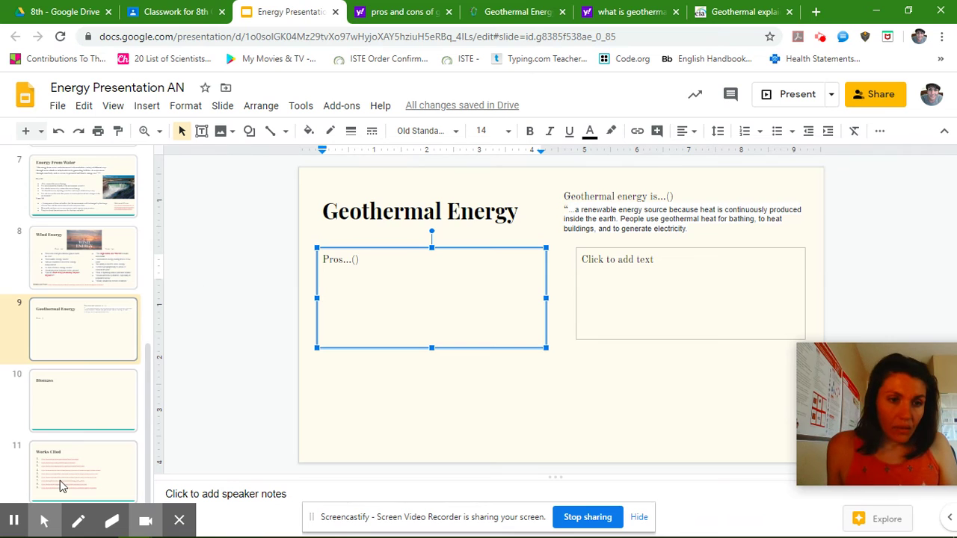
click(63, 487)
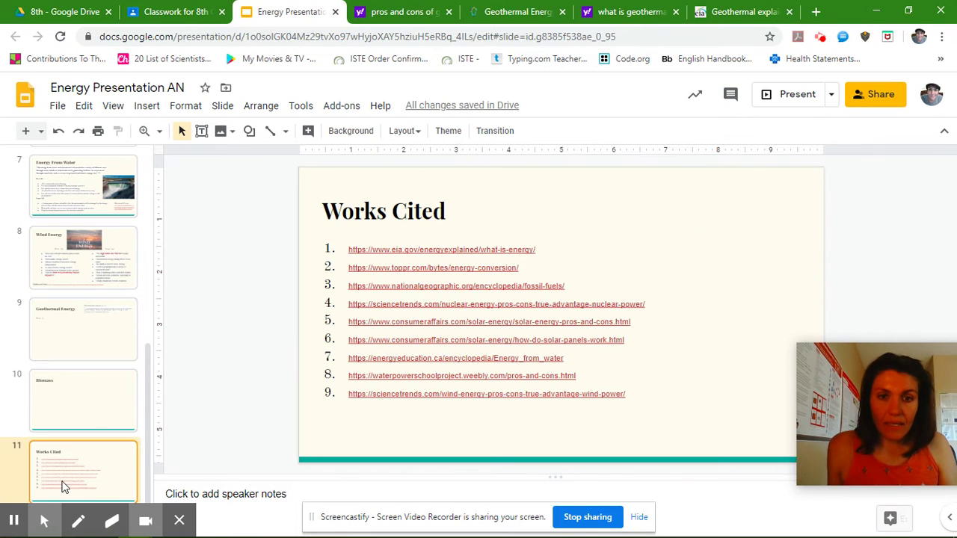
click(640, 394)
key(Return)
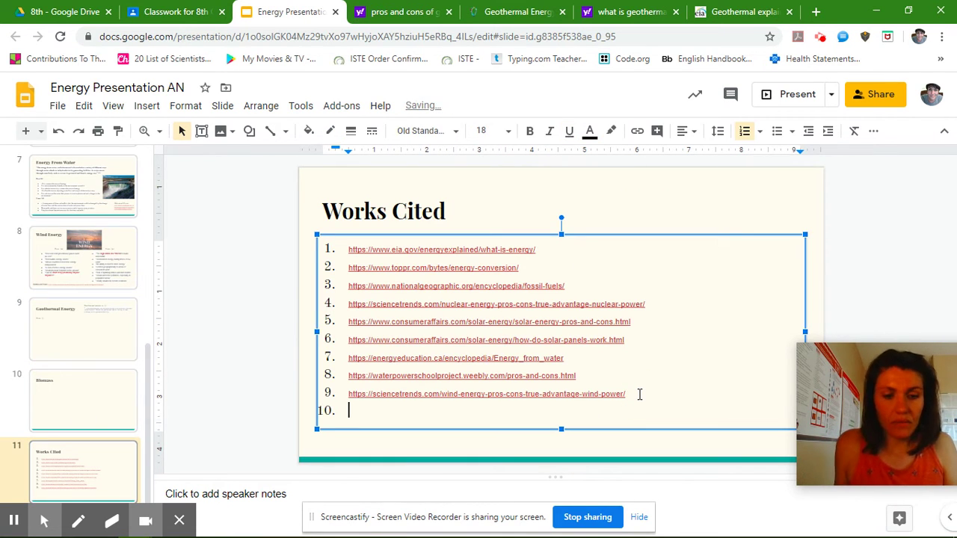
key(ctrl+v)
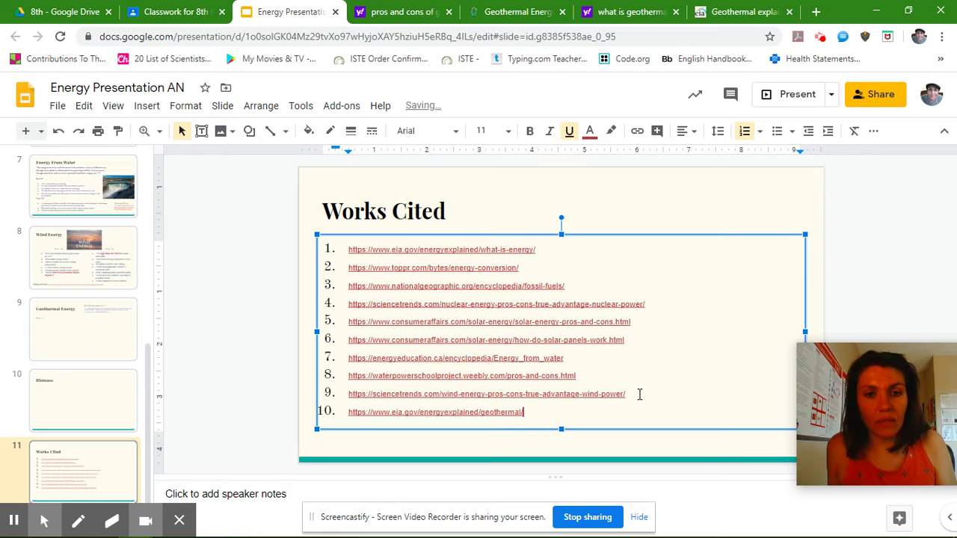
- Fill in the citations so the slide reads 'Geothermal energy is...(10)' and 'Pros...(11)'
click(71, 338)
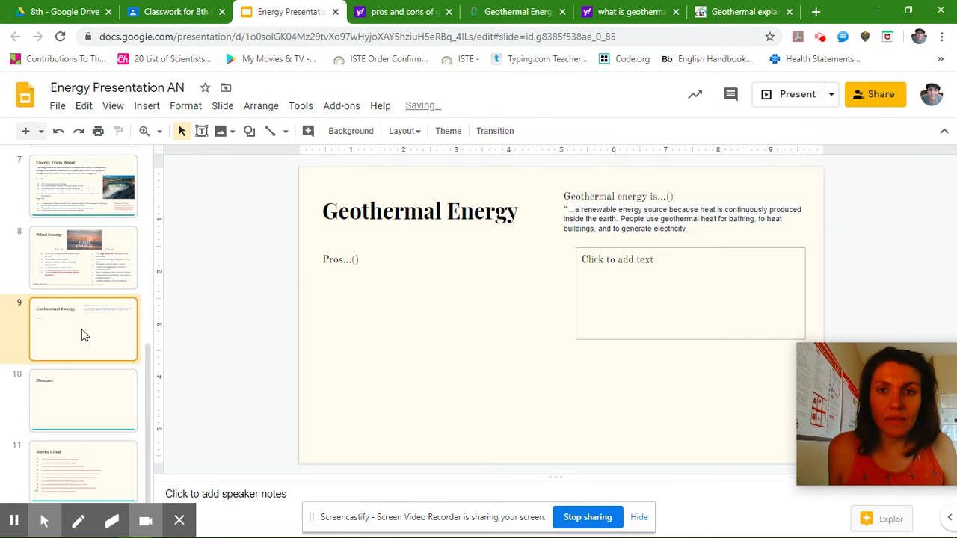
click(671, 196)
text(10)
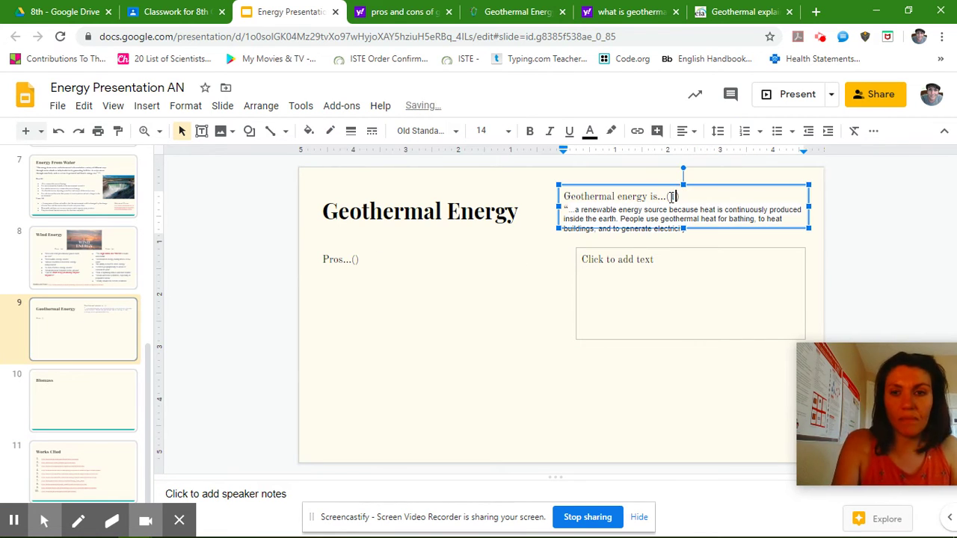
click(353, 260)
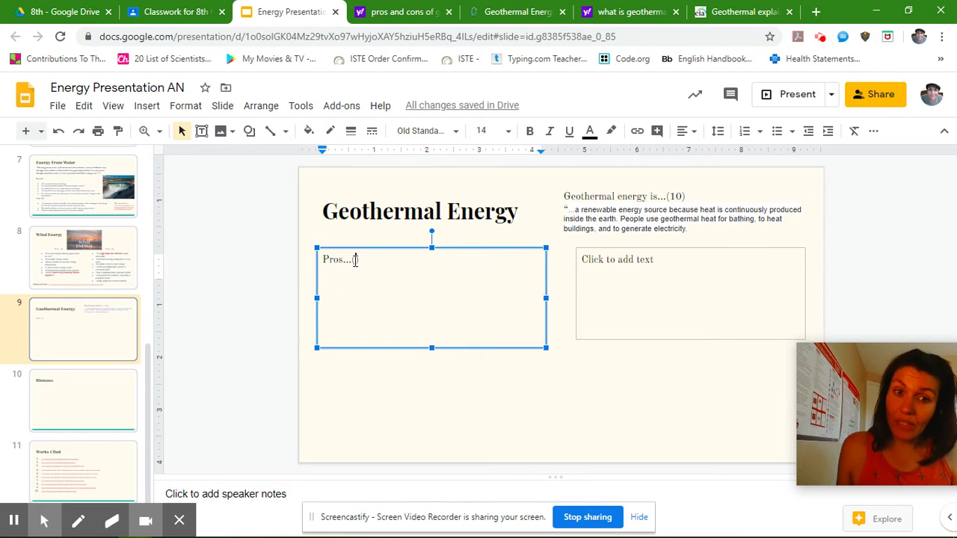
text(11)
click(391, 257)
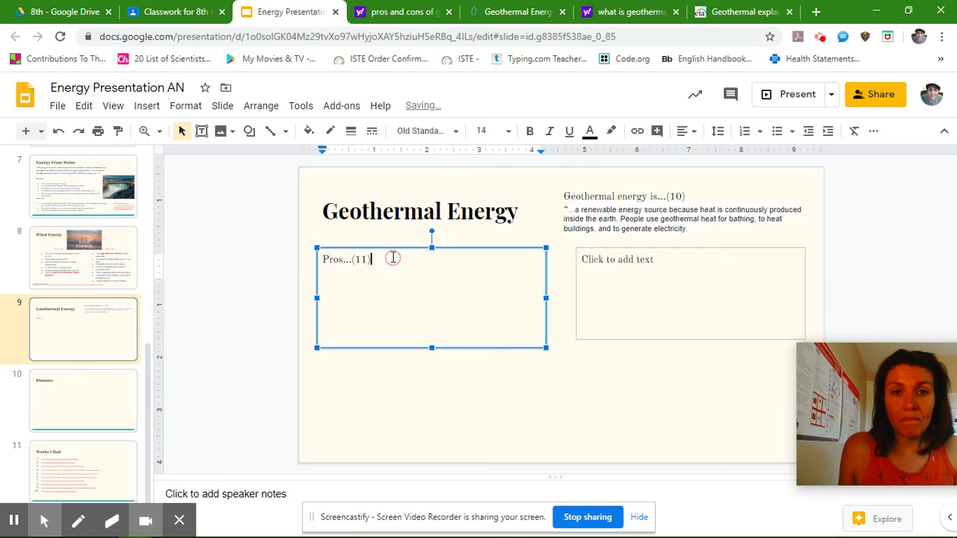
key(Return)
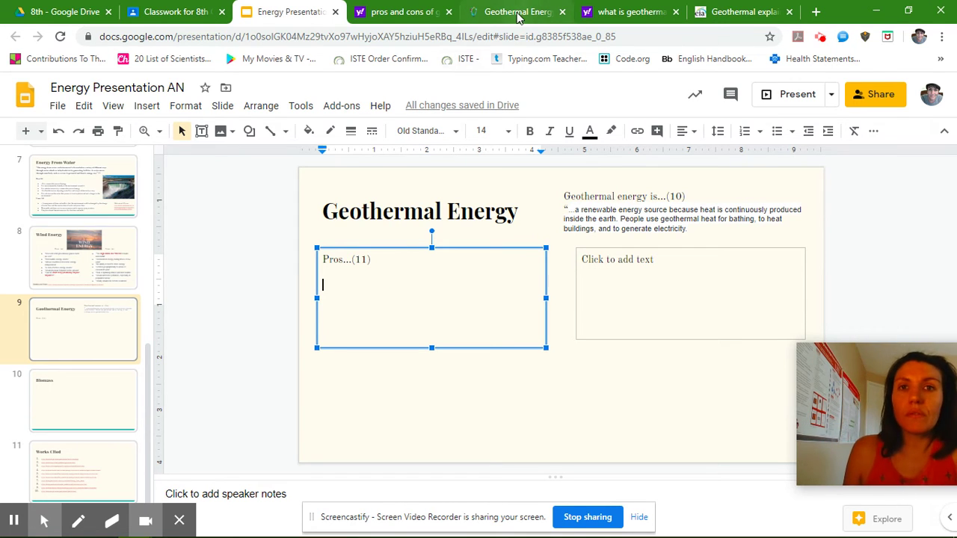
click(385, 19)
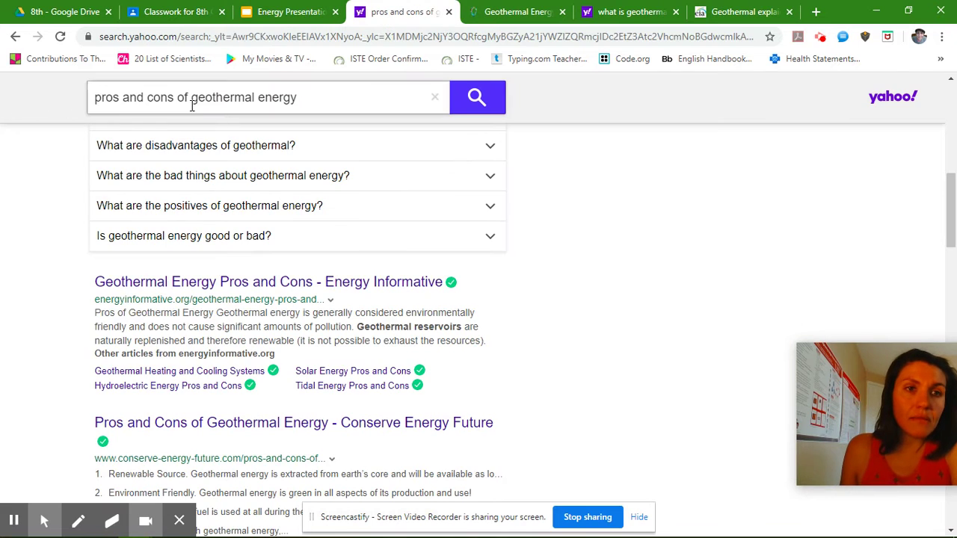
- Close the two extra tabs and copy the first pro, about pollution, from the Energy Informative article
click(676, 12)
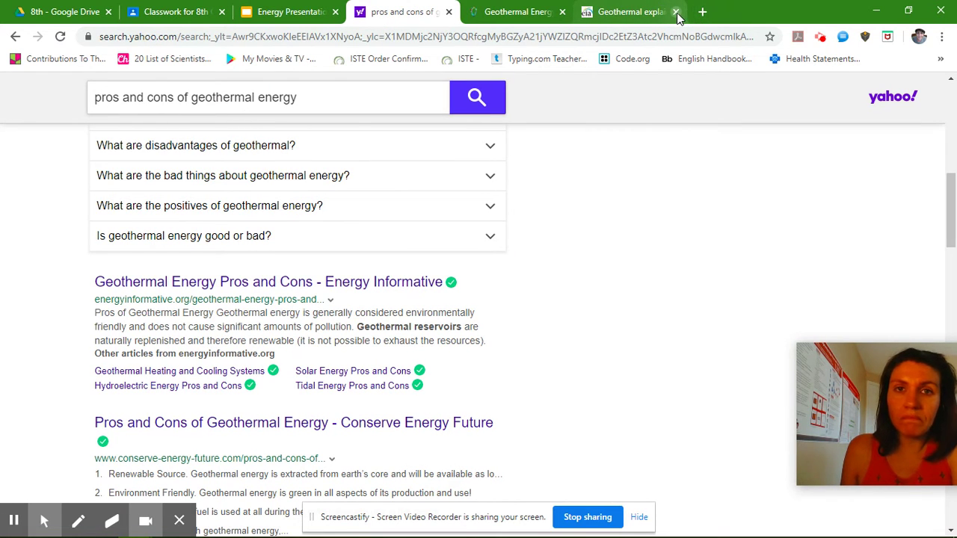
click(676, 12)
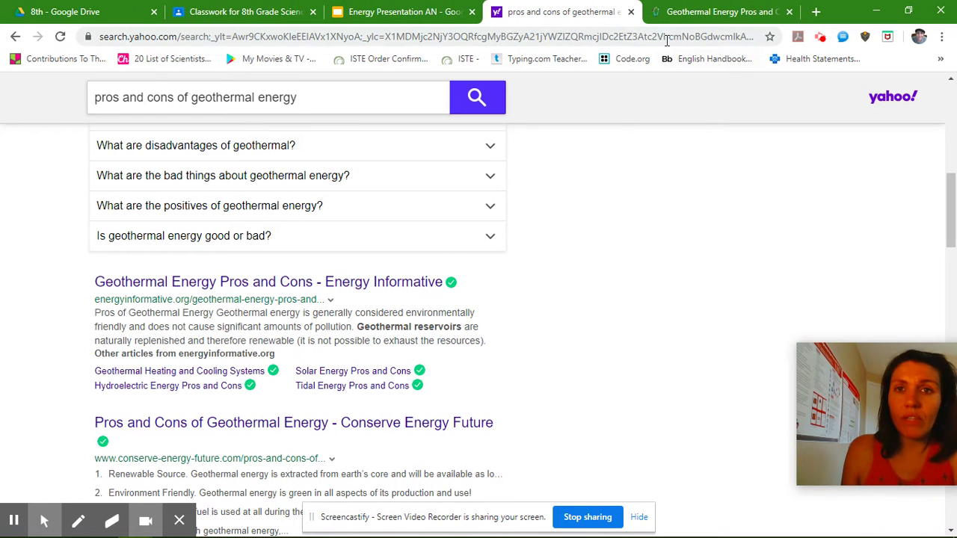
click(699, 13)
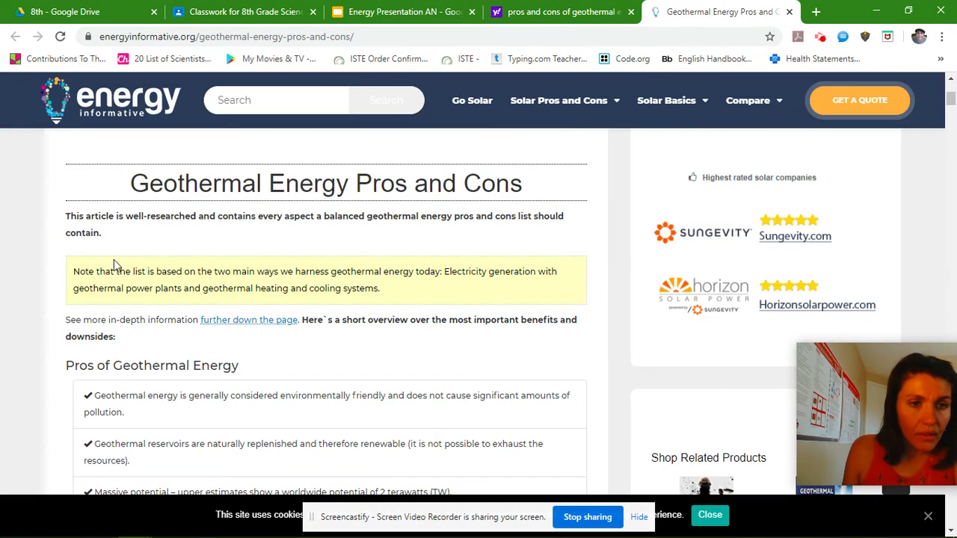
scroll(346, 340, down, 1)
scroll(346, 341, down, 2)
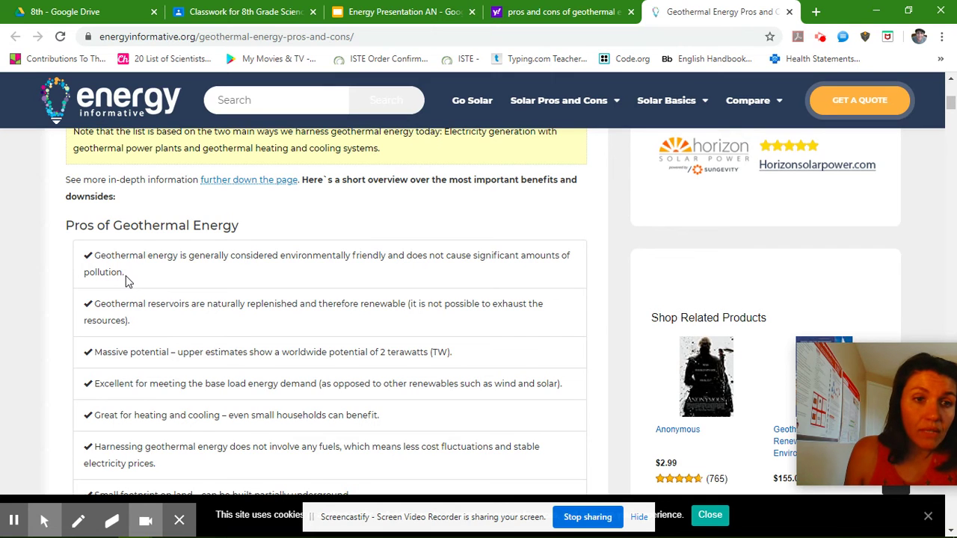
drag(124, 273, 81, 256)
key(ctrl+c)
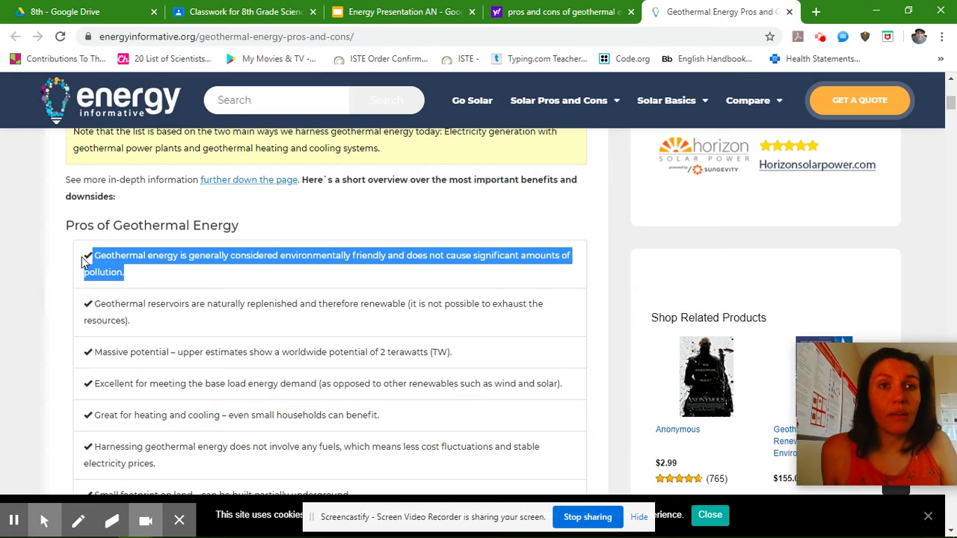
click(389, 11)
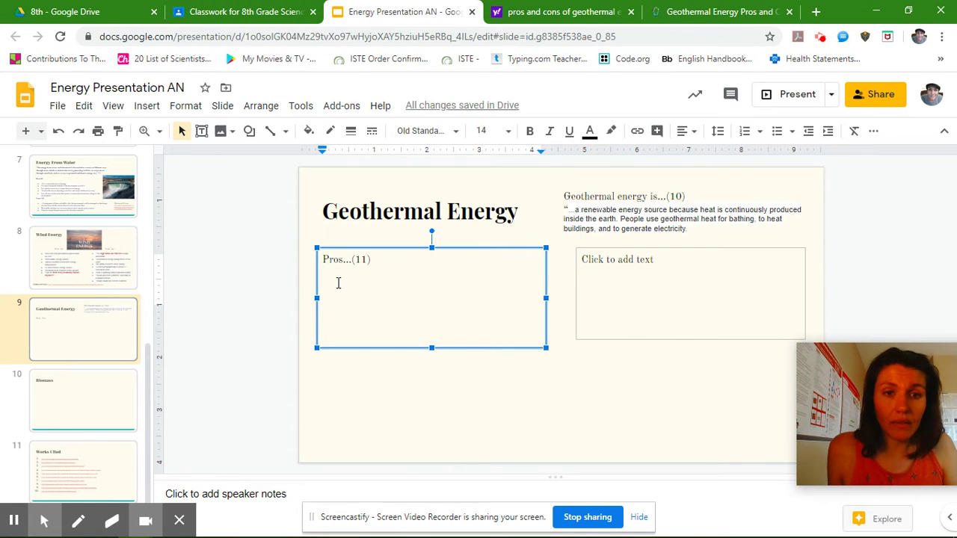
- Paste the first two quoted pros, on pollution and replenished reservoirs, under 'Pros...(11)'
text(")
key(ctrl+v)
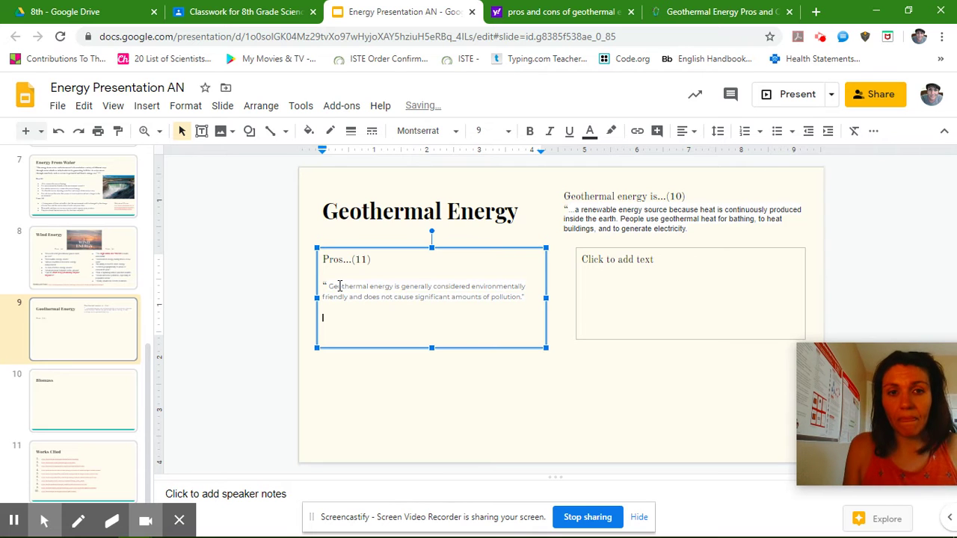
click(695, 12)
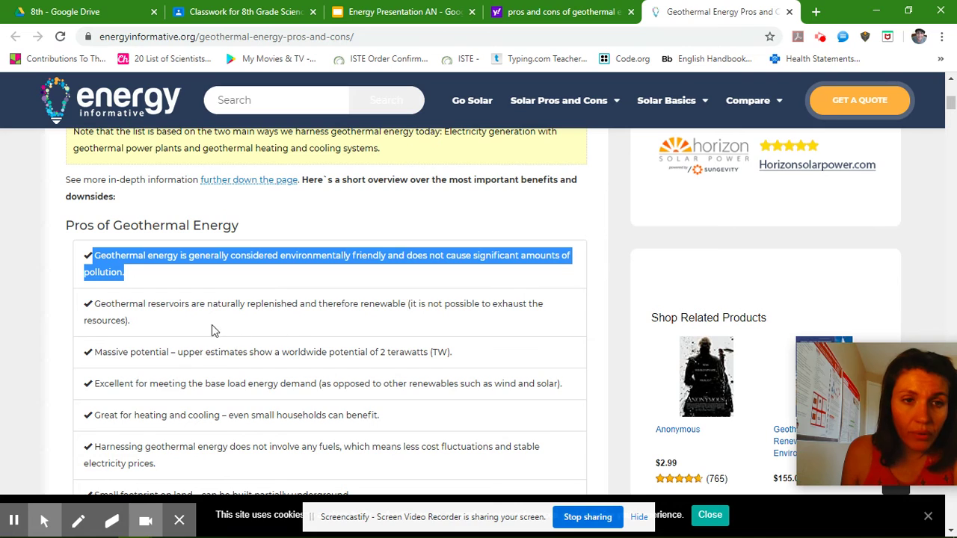
click(125, 320)
drag(125, 320, 97, 307)
key(ctrl+c)
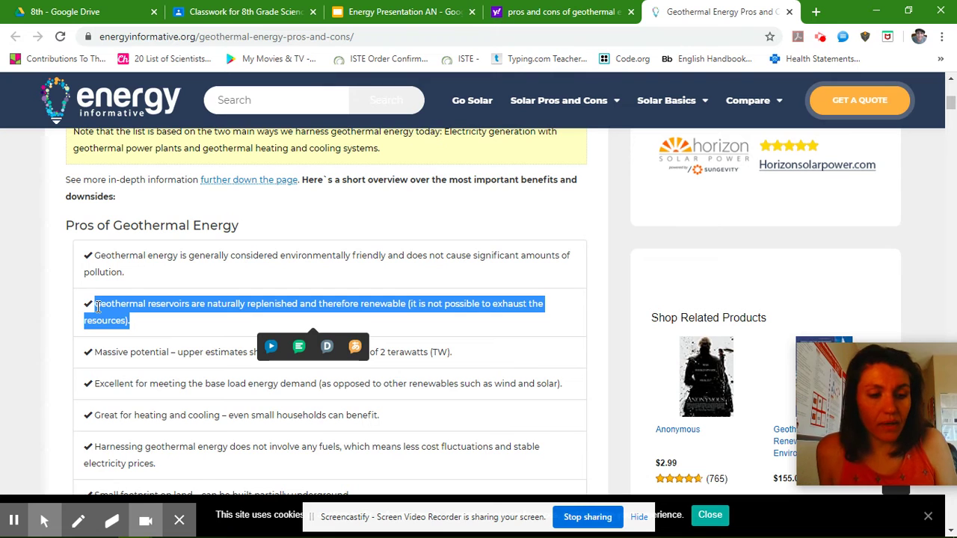
click(404, 12)
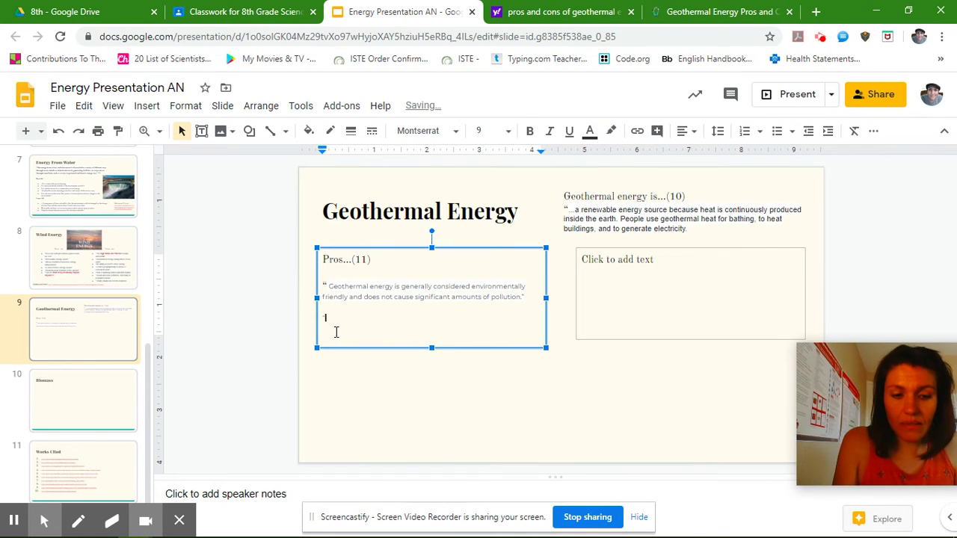
key(ctrl+v)
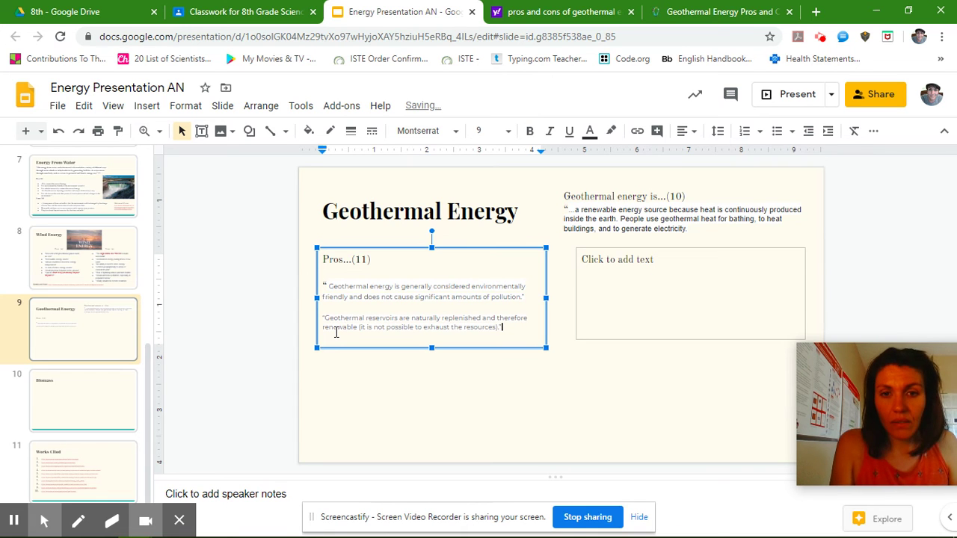
key(Return)
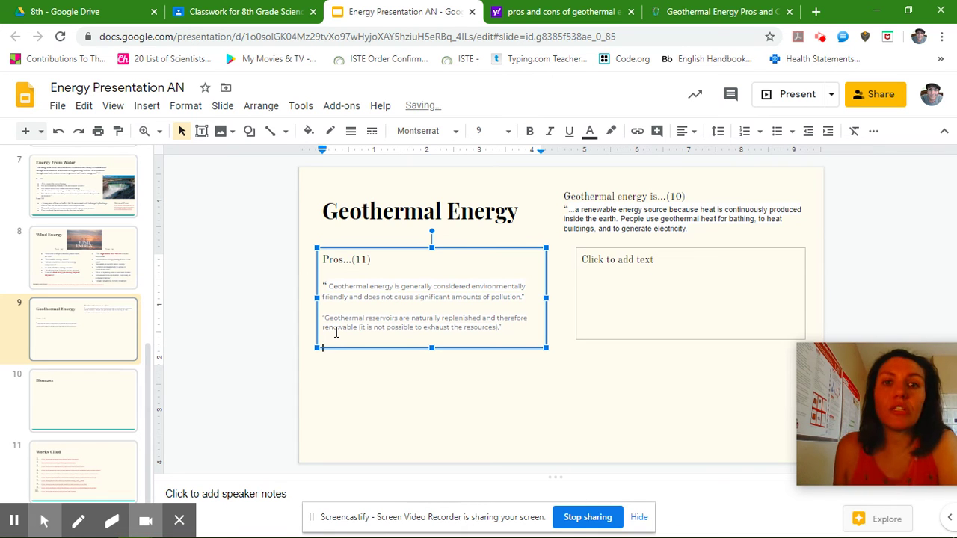
- Add the quoted 'Great for heating and cooling' sentence as the third pro
click(718, 12)
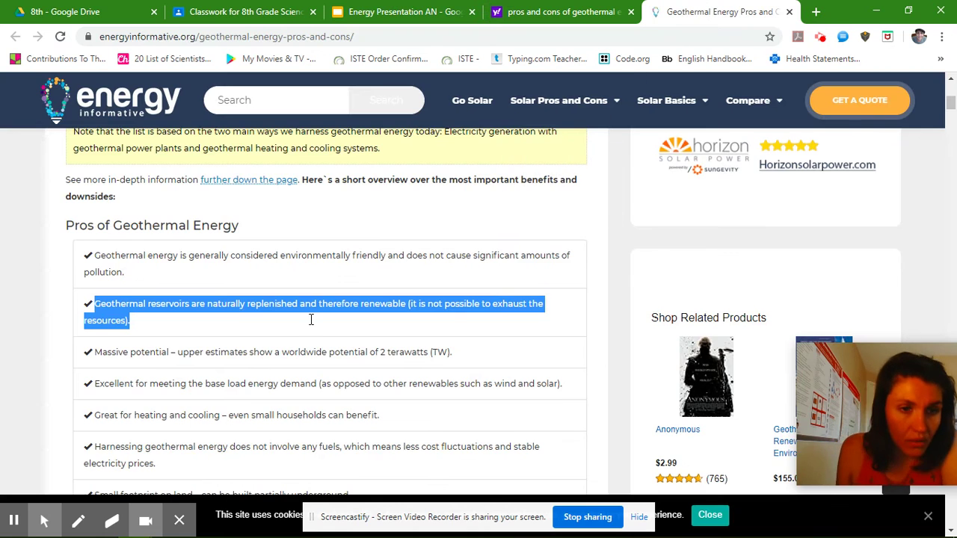
click(385, 419)
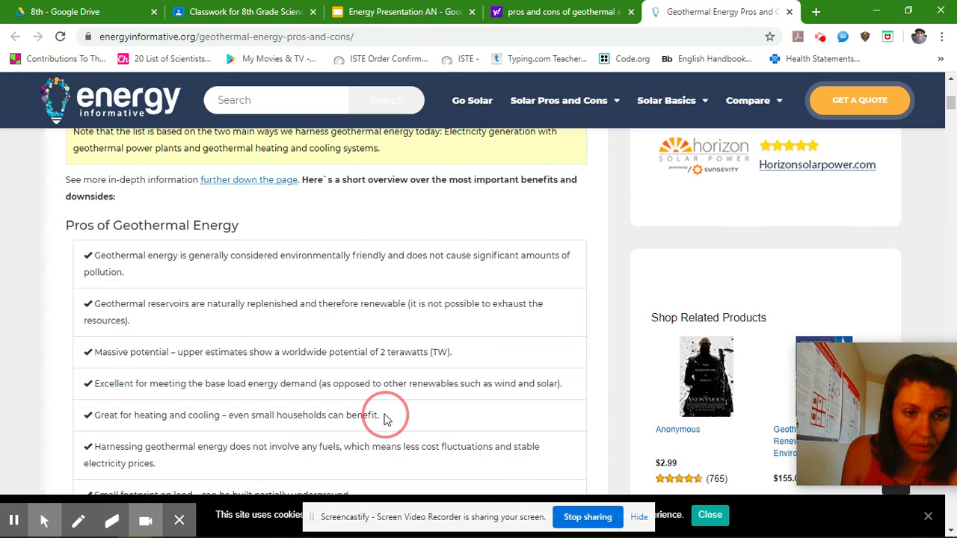
drag(385, 419, 89, 419)
key(ctrl+c)
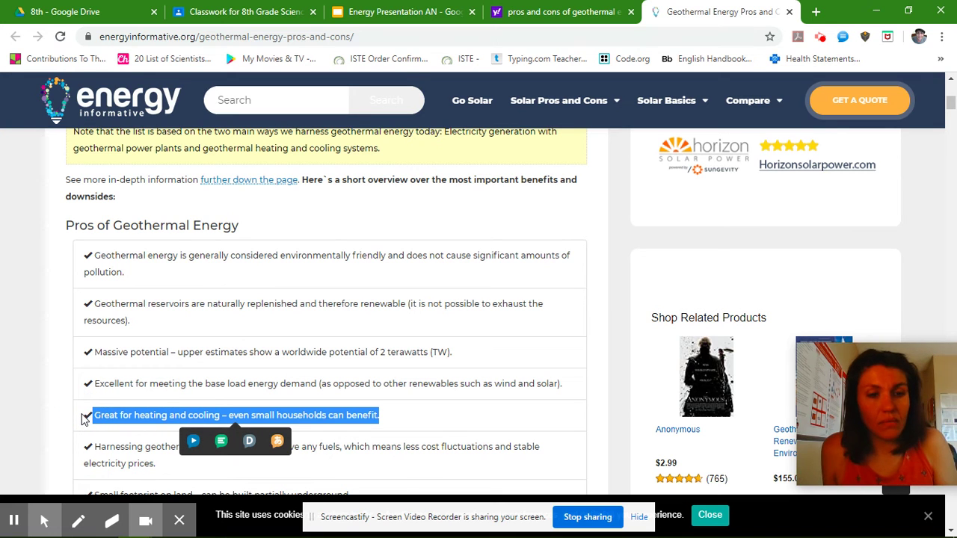
click(369, 14)
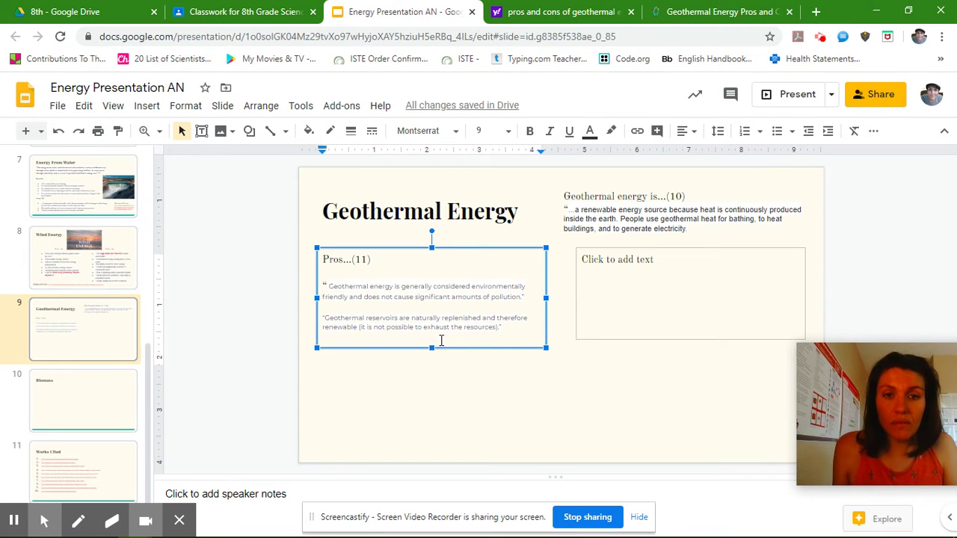
key(Return)
key(Return)
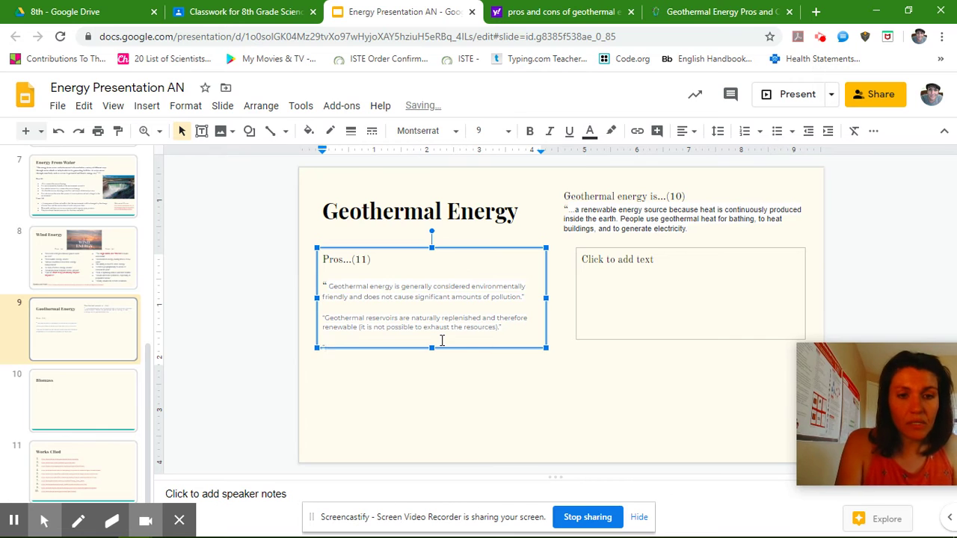
text(")
key(ctrl+v)
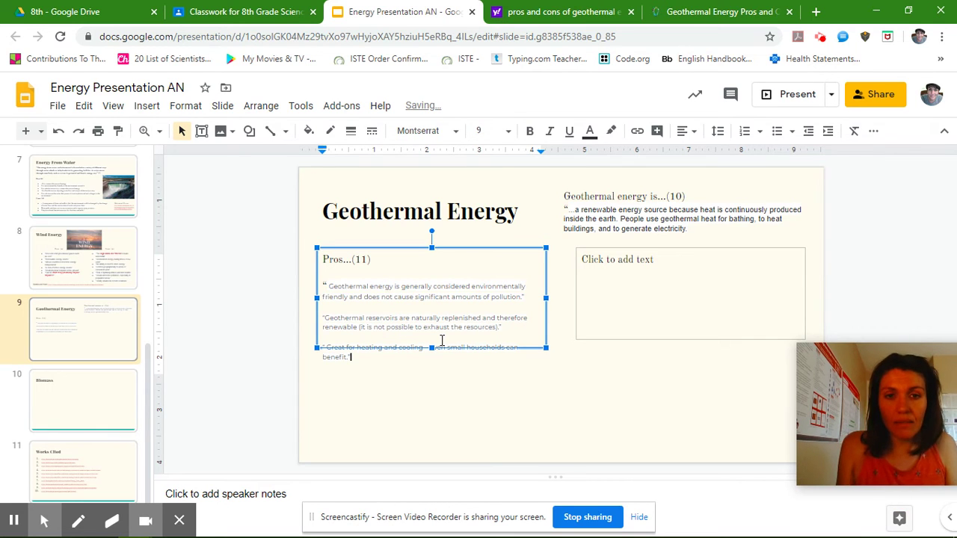
click(611, 261)
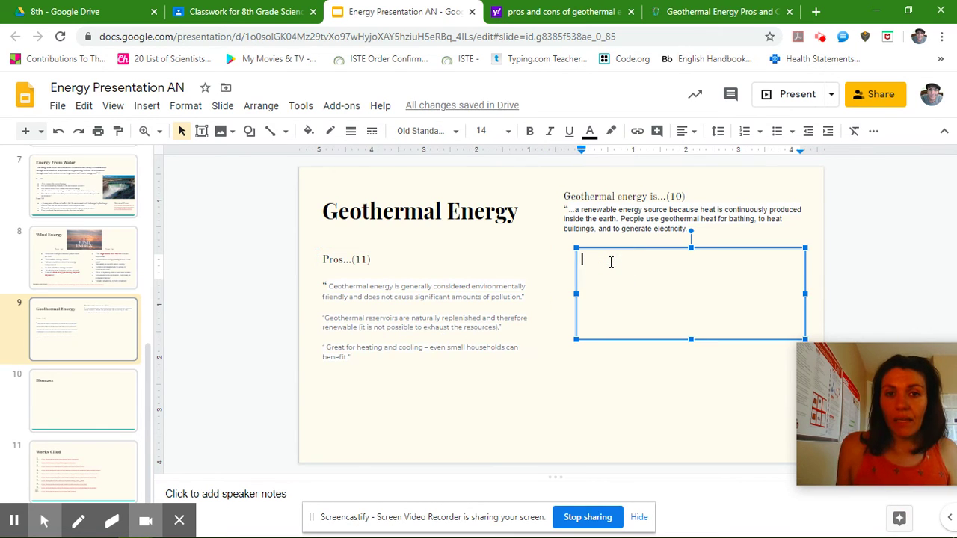
- Type 'Cons...(11)' and paste the article's first con, about minor environmental issues, in quotes beneath it
text(Cons)
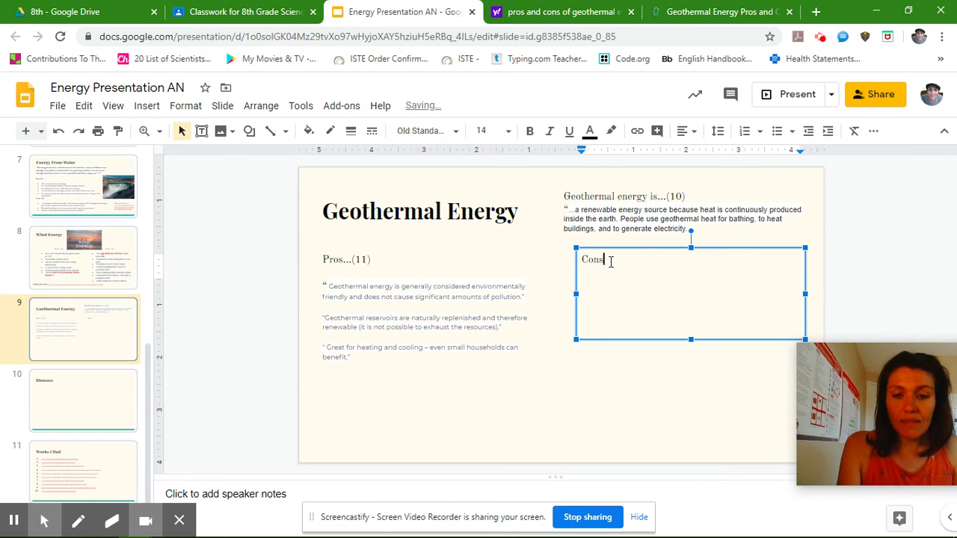
text(...()
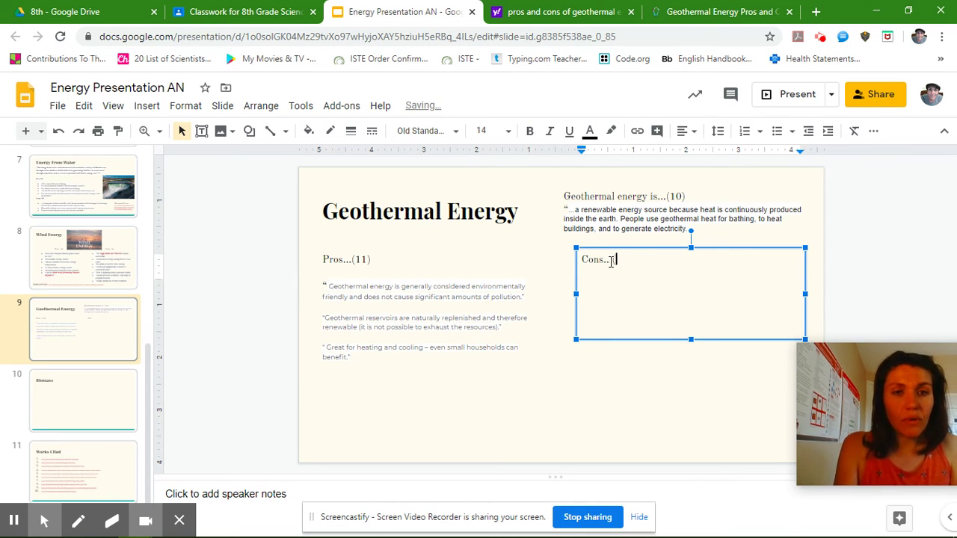
text(11)
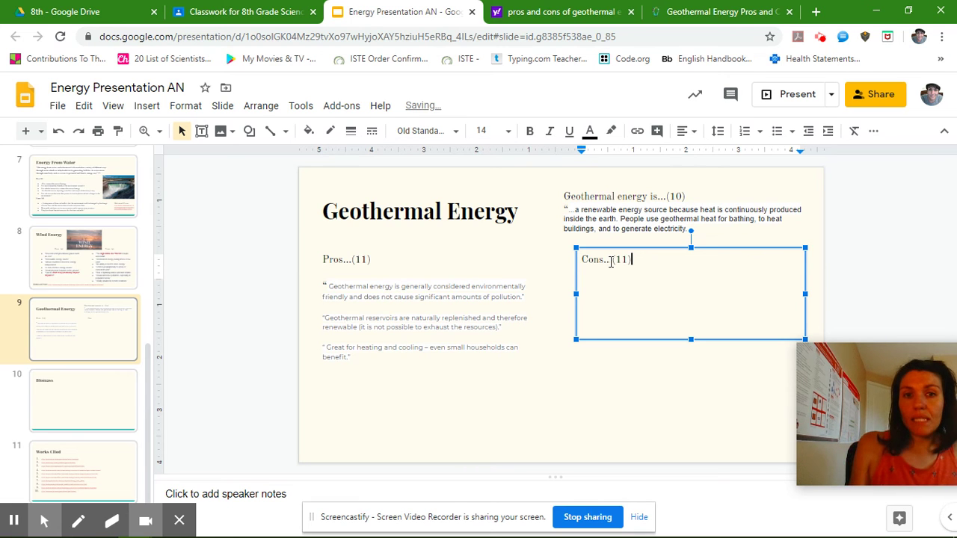
text())
key(Return)
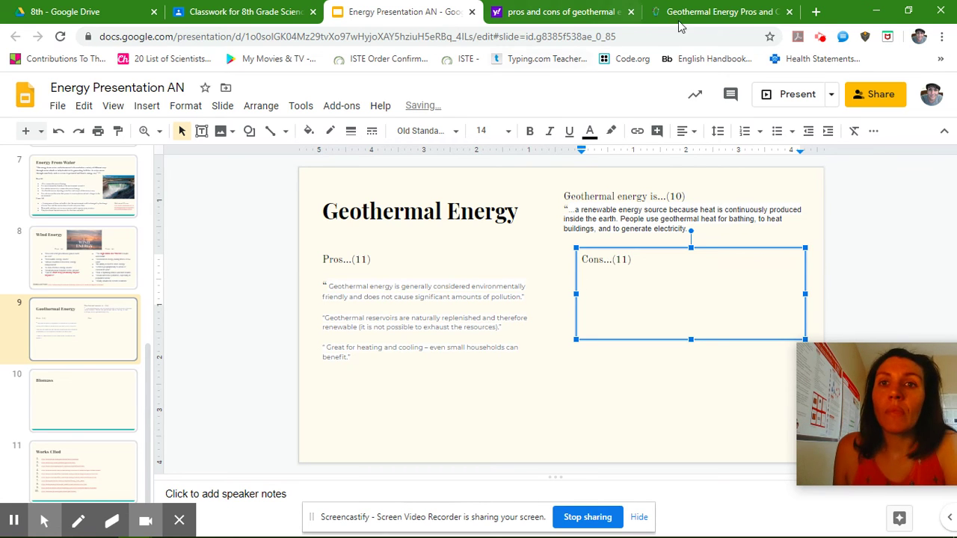
click(714, 12)
scroll(284, 331, down, 5)
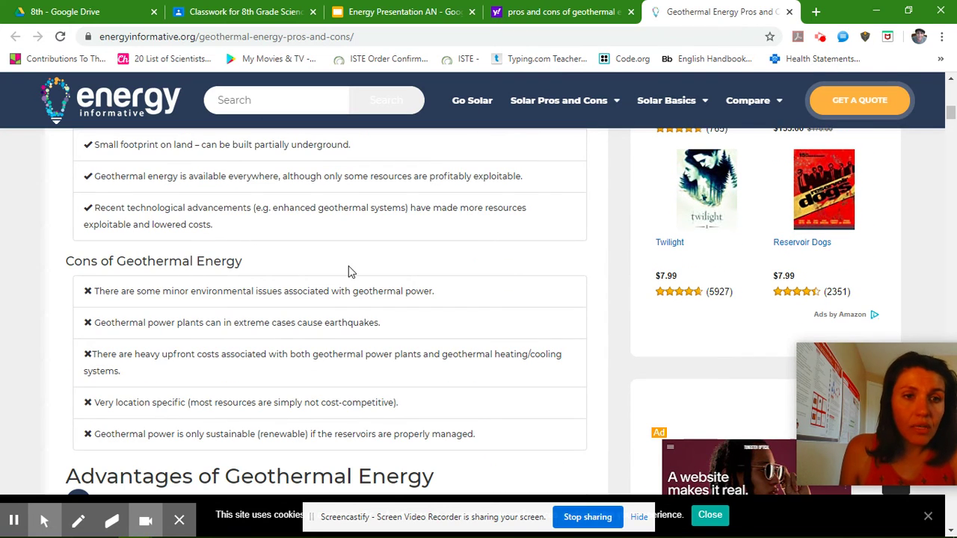
drag(439, 296, 96, 291)
key(ctrl+c)
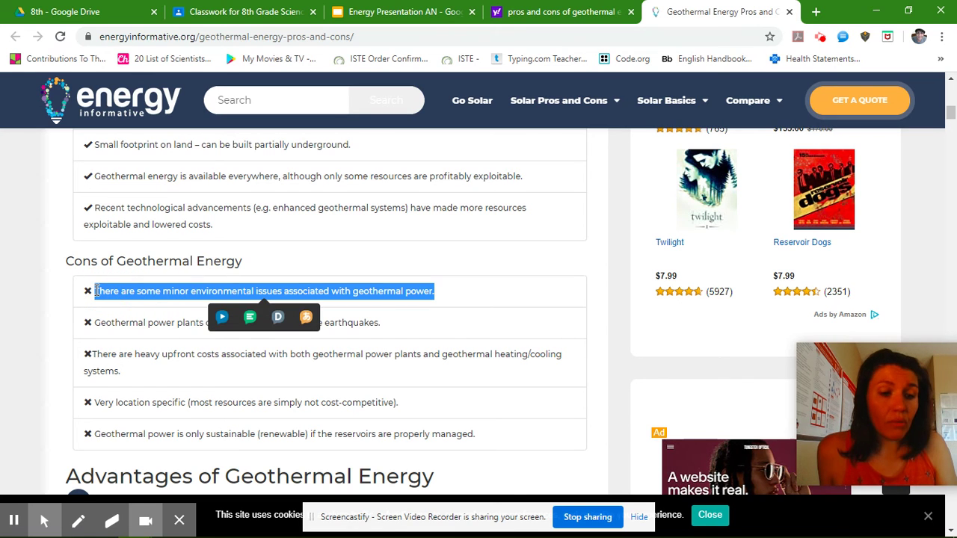
click(393, 16)
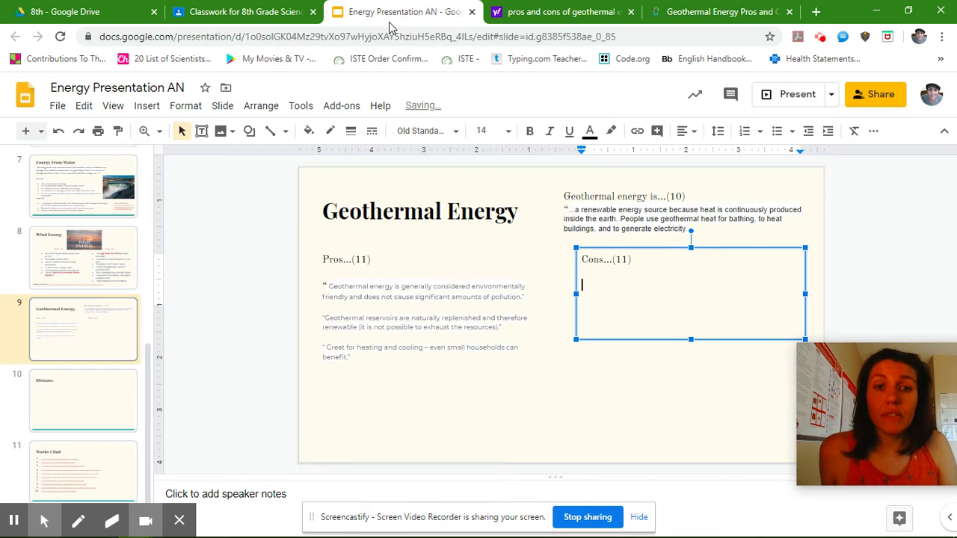
key(ctrl+v)
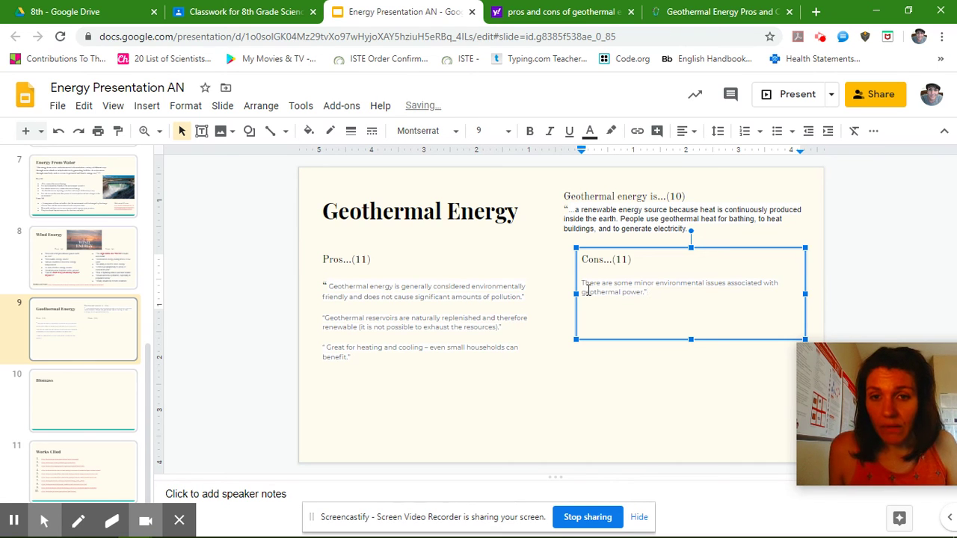
click(582, 283)
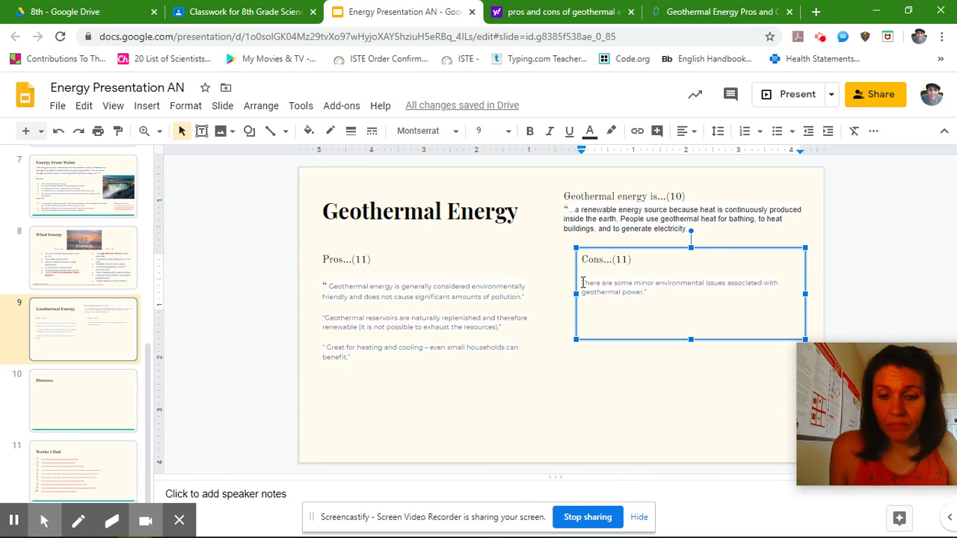
text(")
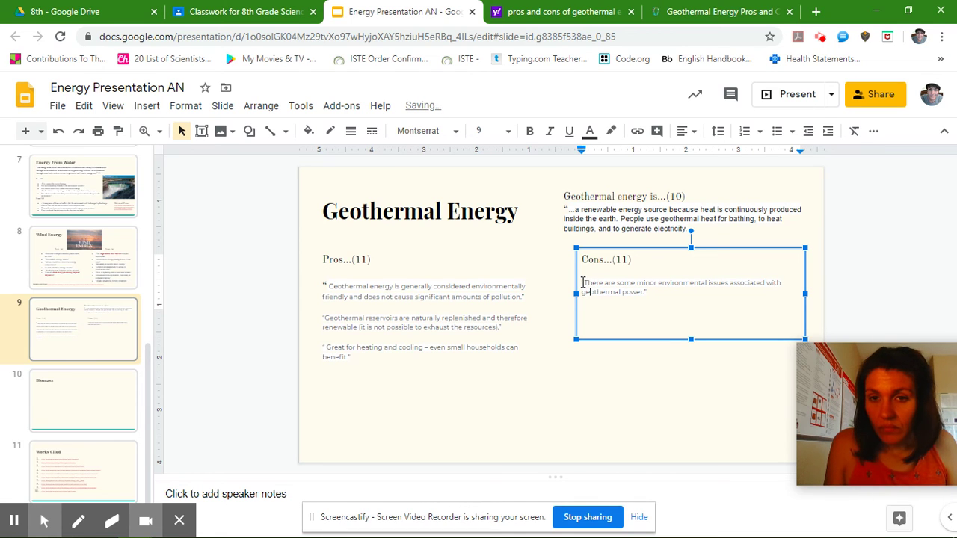
key(Right)
key(Right)
key(Right)
key(Right)
key(Right)
key(Right)
key(Right)
key(Right)
key(Right)
key(Right)
key(Right)
key(Right)
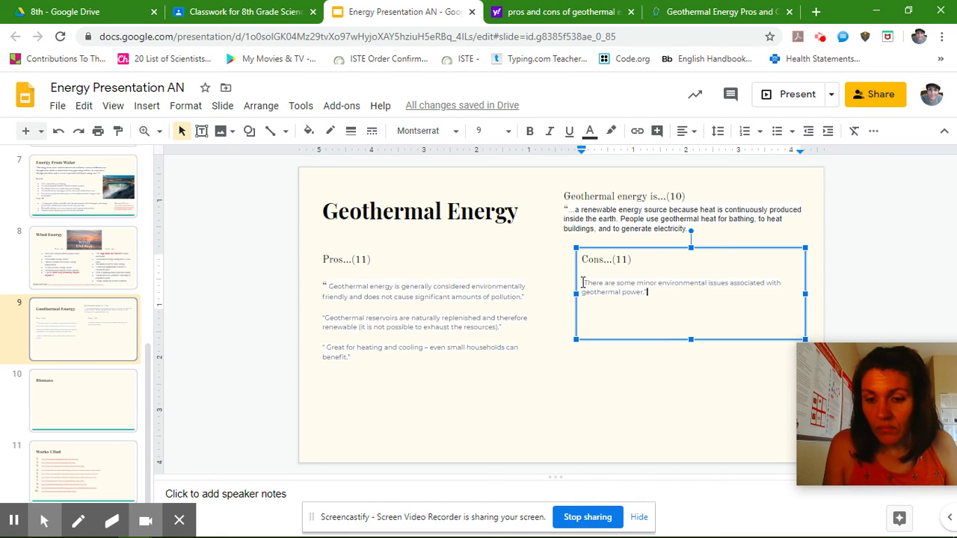
key(Return)
key(Return)
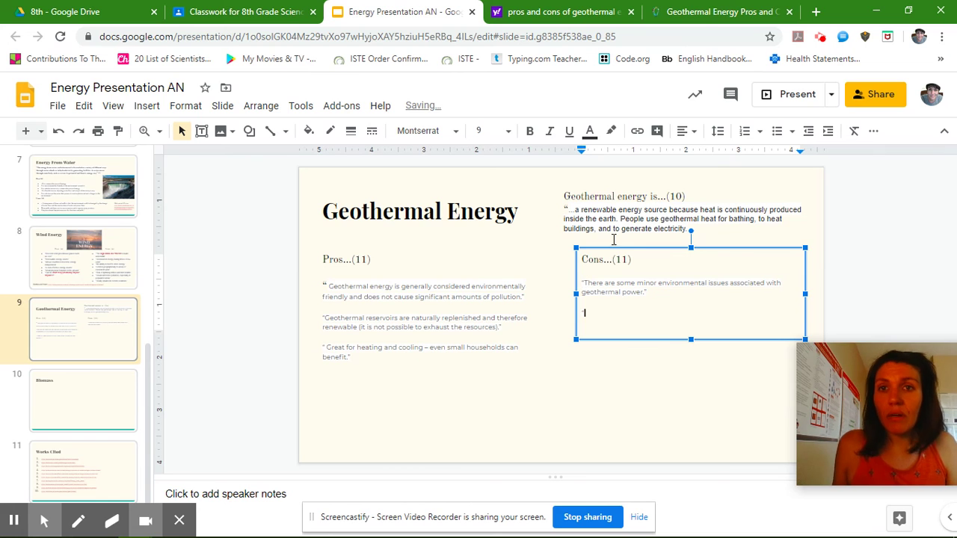
- Paste the article's sentence on geothermal plants causing earthquakes in extreme cases under 'Cons...(11)'
click(699, 13)
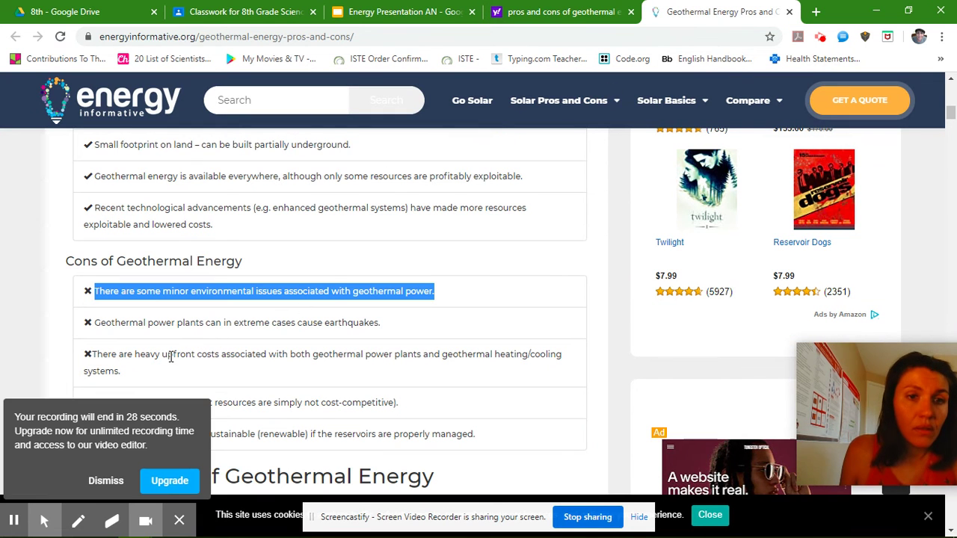
scroll(171, 358, down, 1)
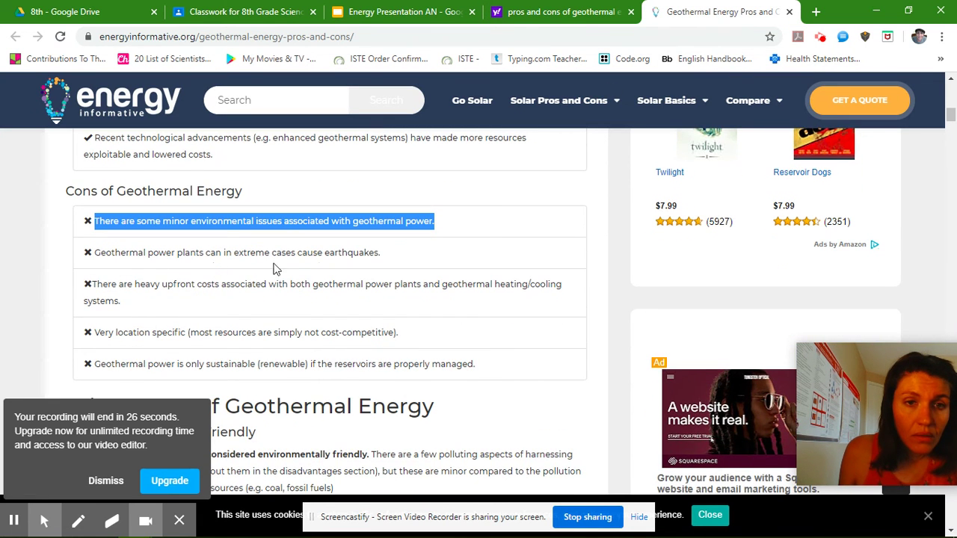
drag(386, 254, 95, 249)
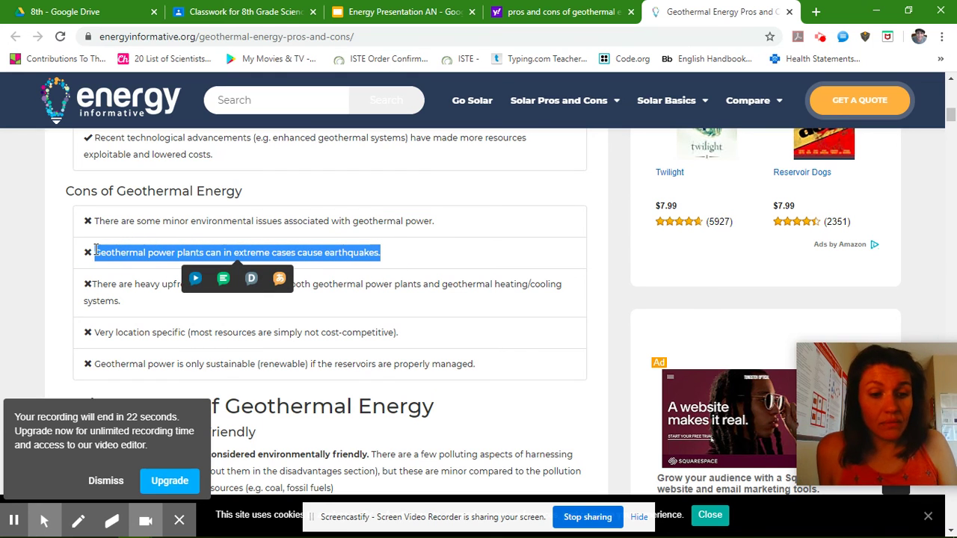
key(ctrl+c)
click(403, 14)
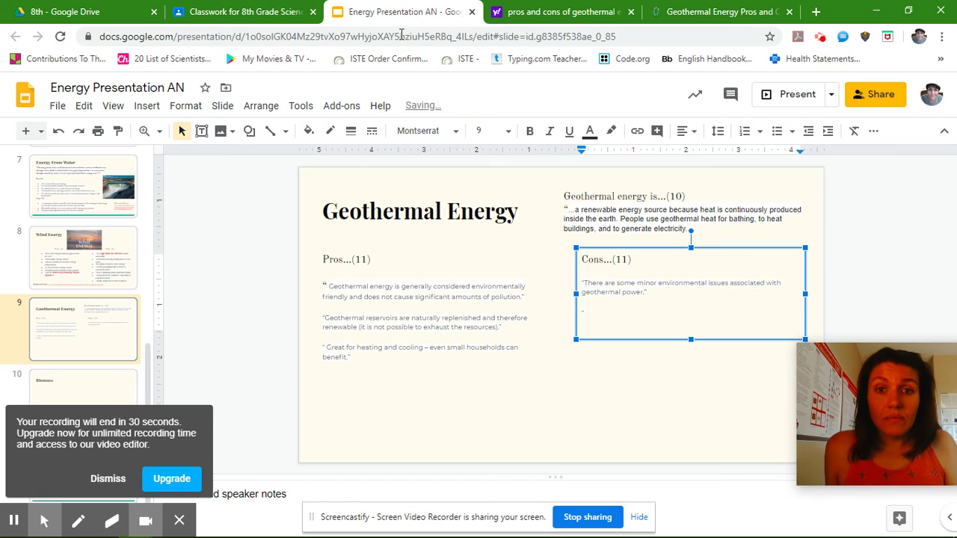
click(611, 314)
key(ctrl+v)
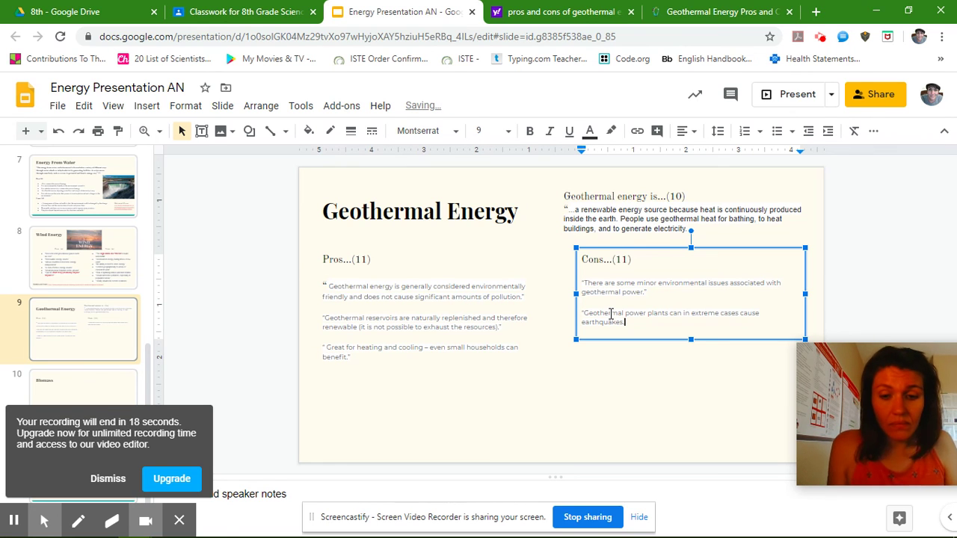